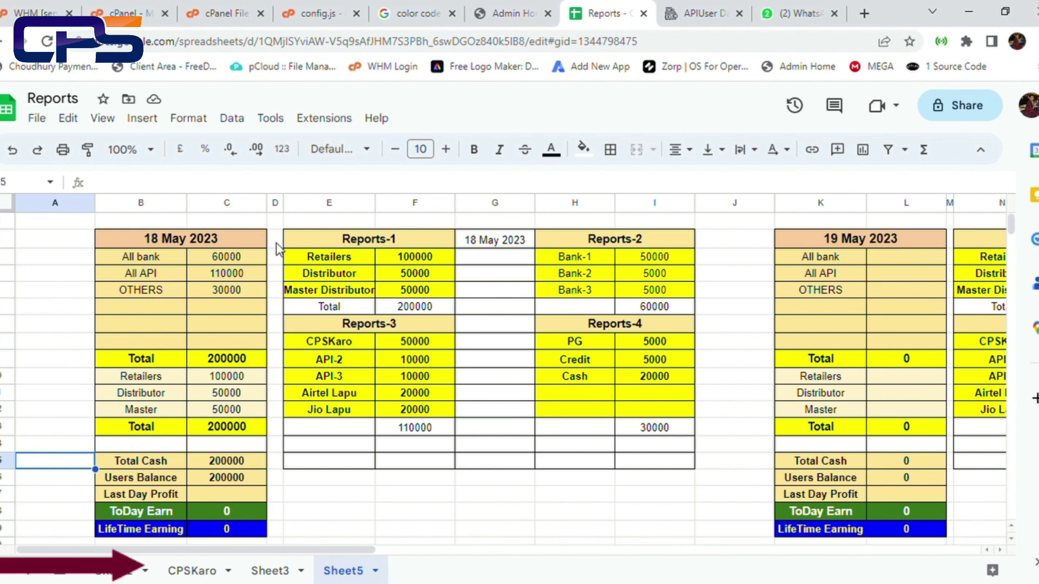
# Step: Examine the layout of the 18 May 2023 summary block and the four adjoining tables, Reports-1 through Reports-4
pyautogui.click(216, 244)
pyautogui.moveTo(218, 256); pyautogui.dragTo(223, 536)
pyautogui.scroll(-2, 209, 345)
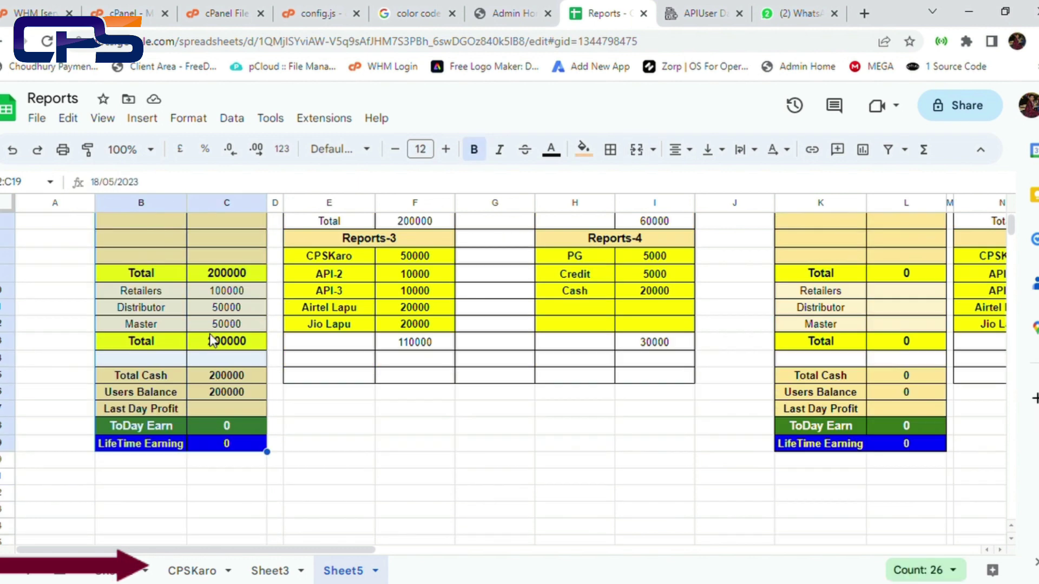
pyautogui.scroll(2, 214, 340)
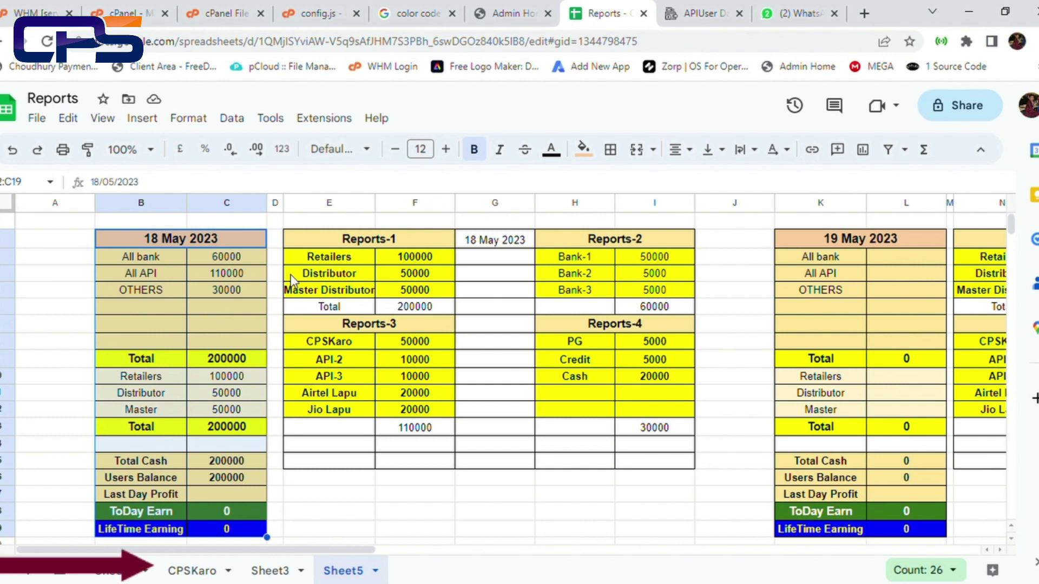
pyautogui.click(318, 241)
pyautogui.moveTo(326, 256); pyautogui.dragTo(626, 466)
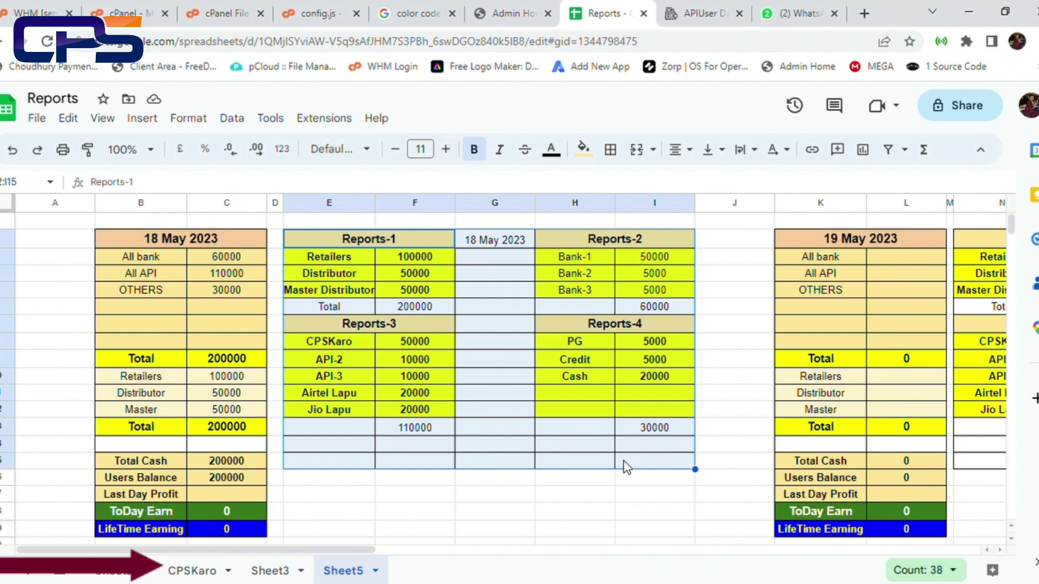
pyautogui.click(496, 292)
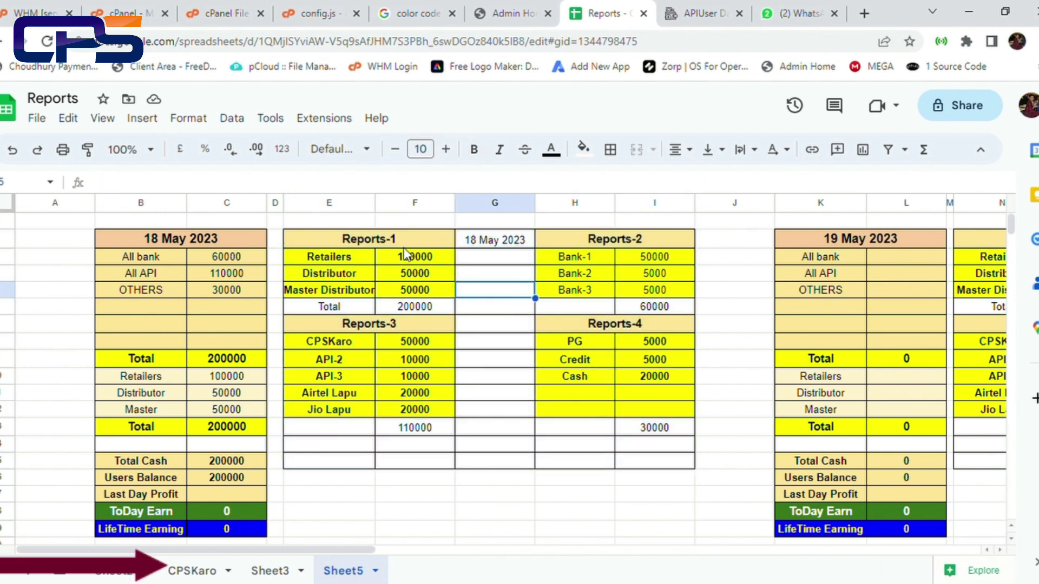
pyautogui.click(578, 239)
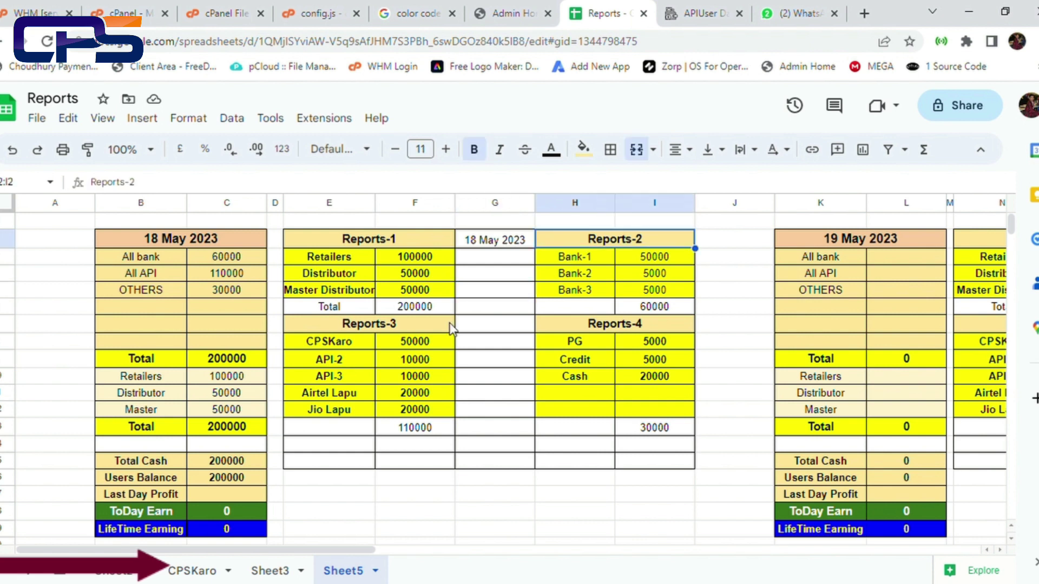
pyautogui.click(429, 328)
pyautogui.click(568, 331)
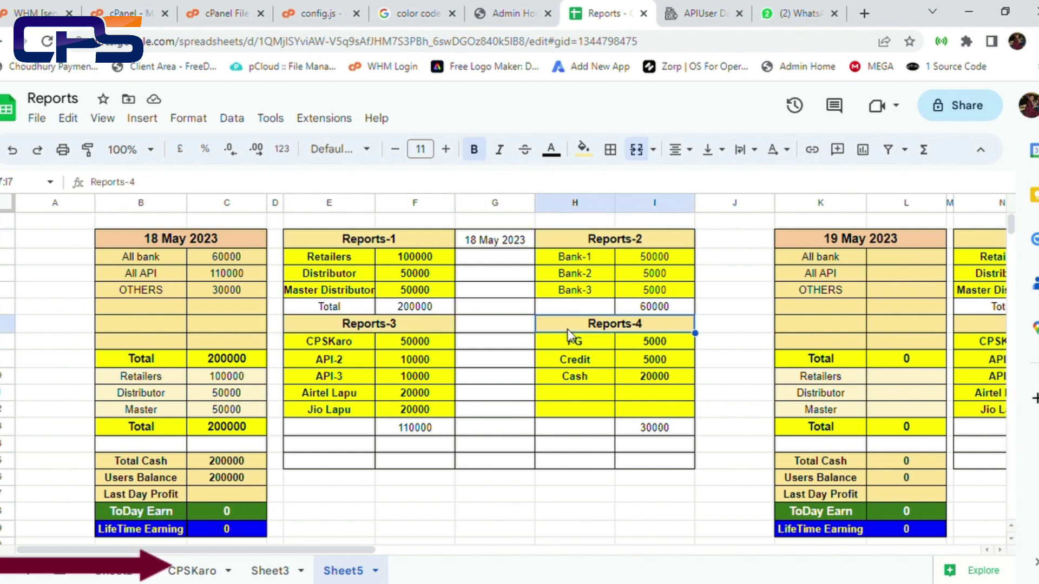
pyautogui.click(395, 240)
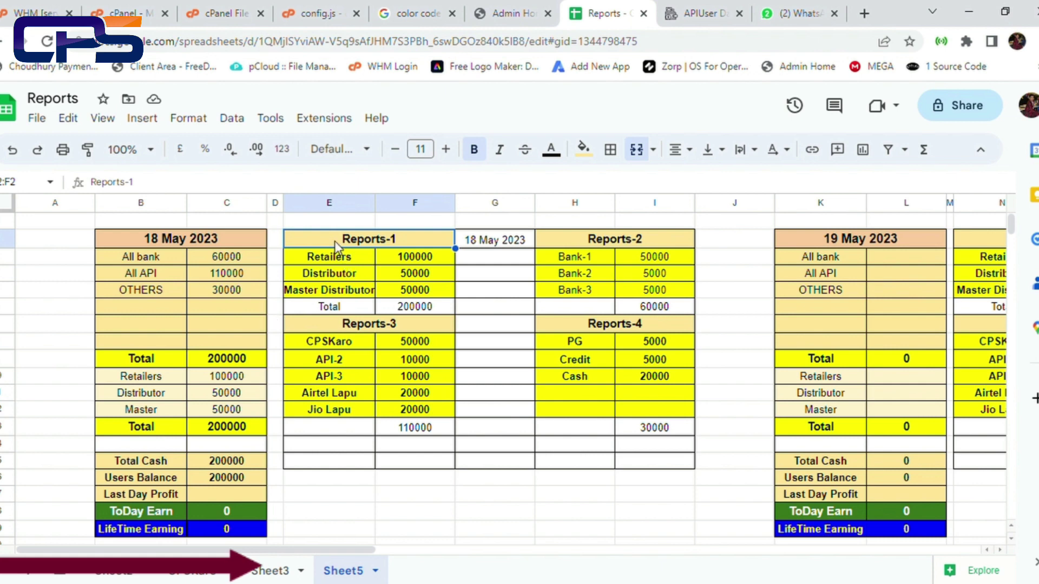
pyautogui.moveTo(349, 261); pyautogui.dragTo(576, 445)
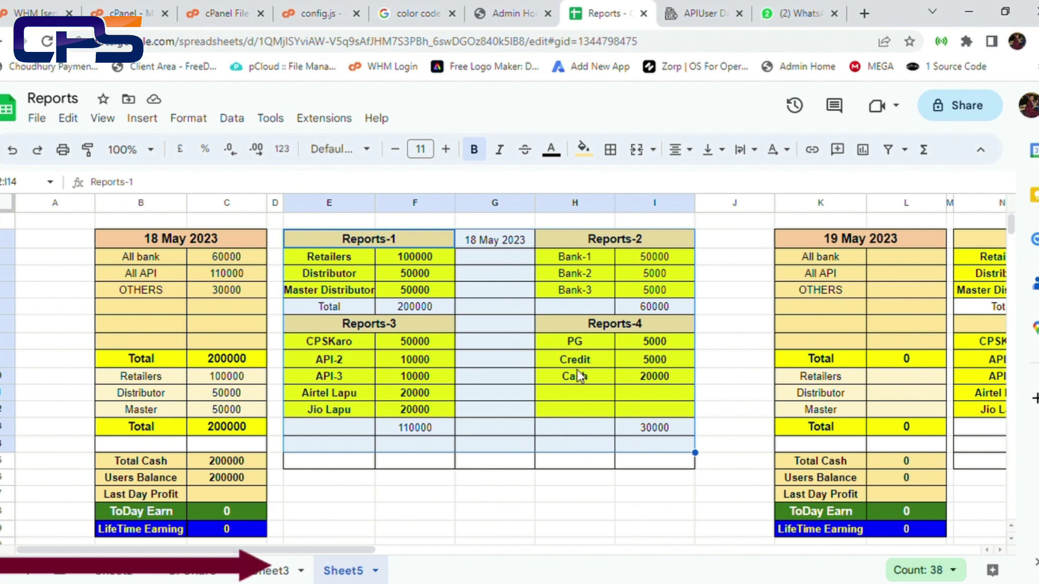
pyautogui.moveTo(252, 242); pyautogui.dragTo(258, 533)
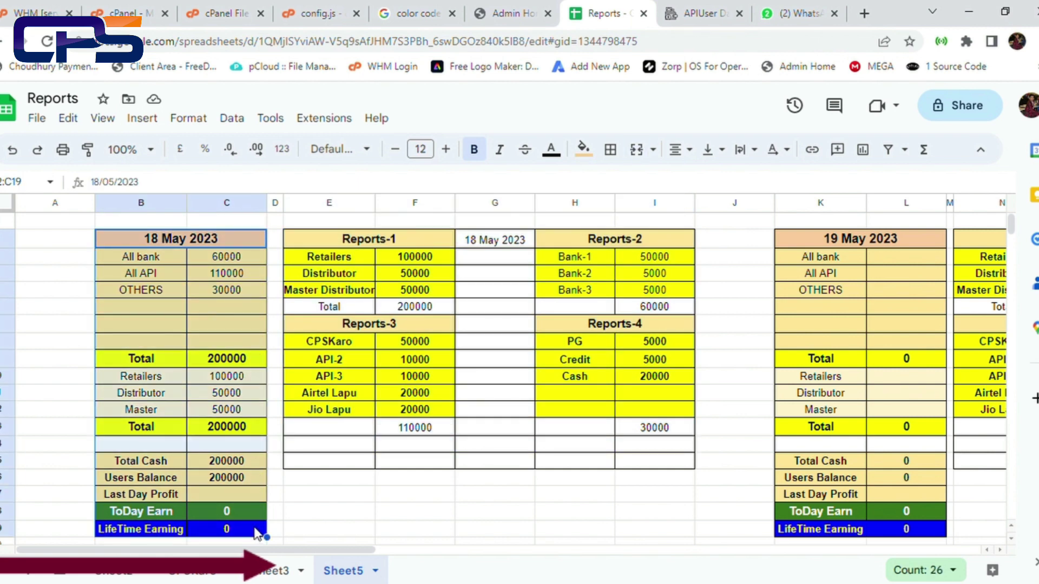
pyautogui.click(245, 328)
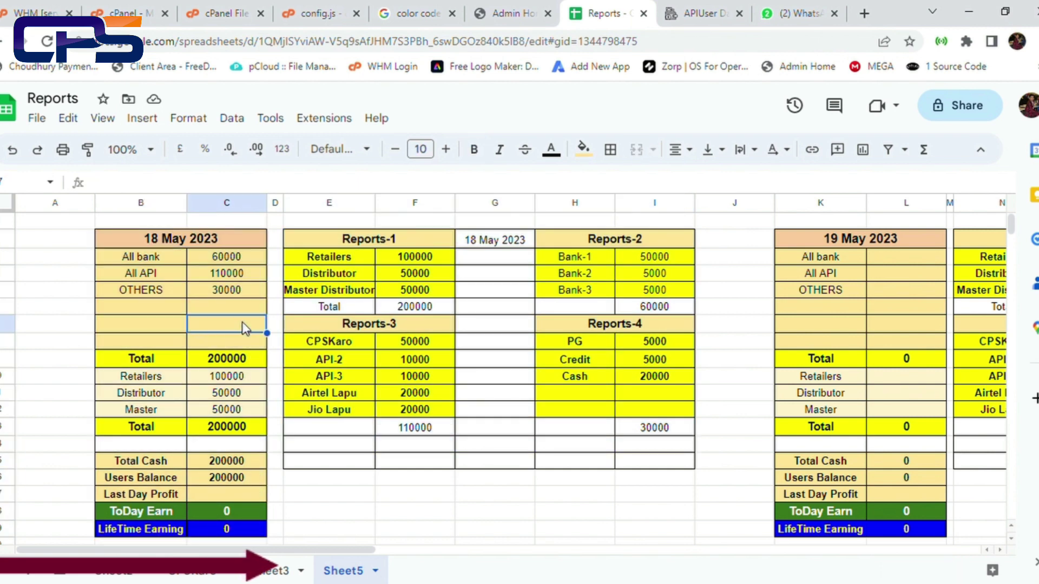
pyautogui.click(209, 241)
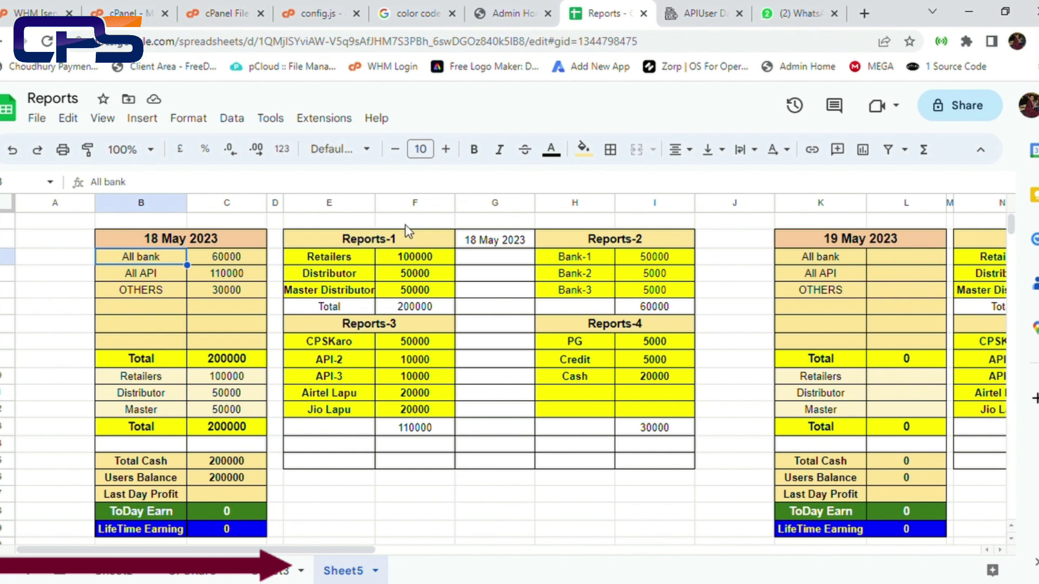
# Step: Examine how the All bank, All API and OTHERS entries correspond to the Reports-2, Reports-3 and Reports-4 totals, including the sum formulas
pyautogui.click(630, 239)
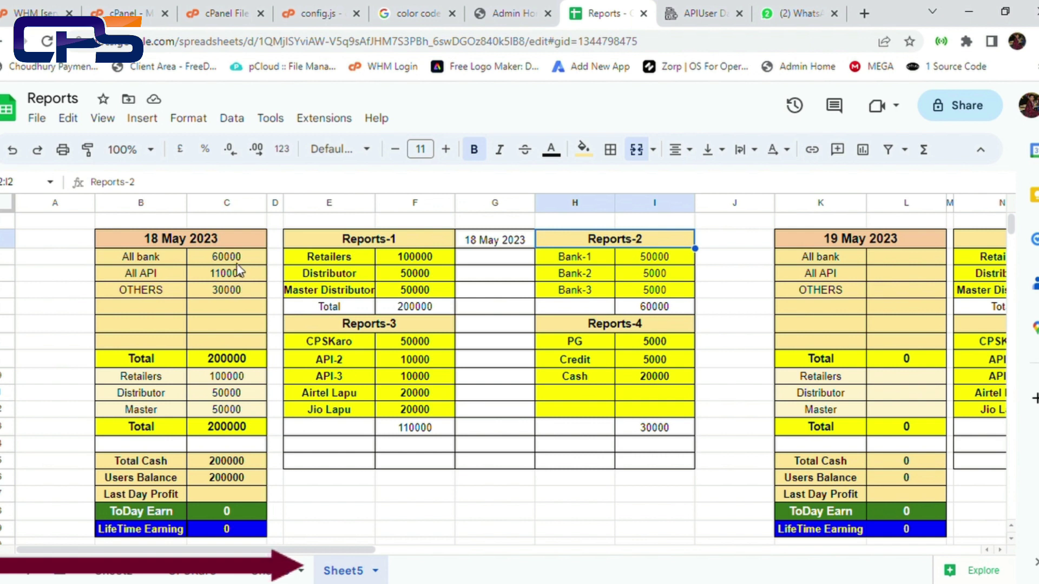
pyautogui.doubleClick(644, 306)
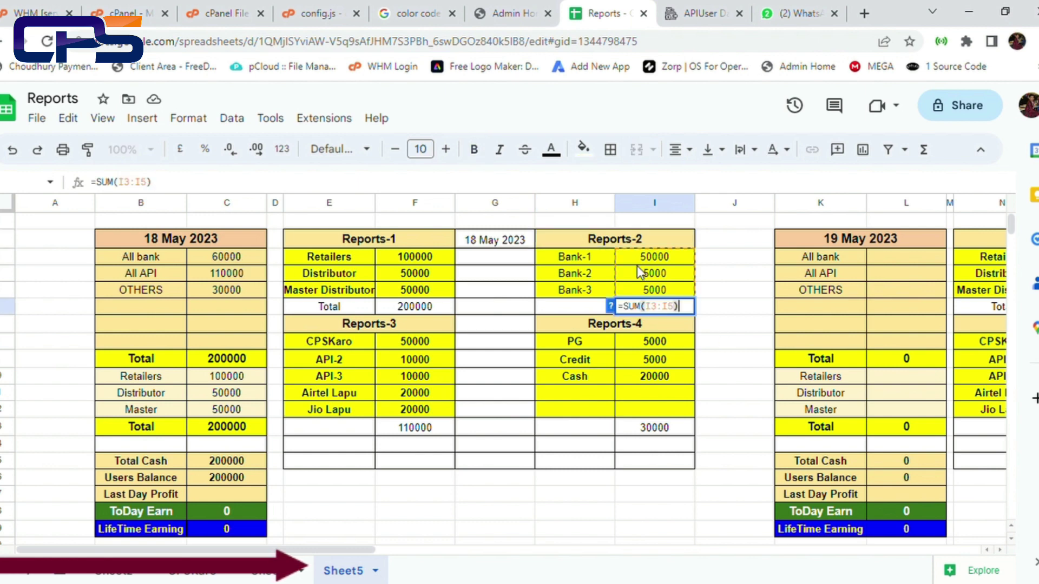
pyautogui.click(637, 272)
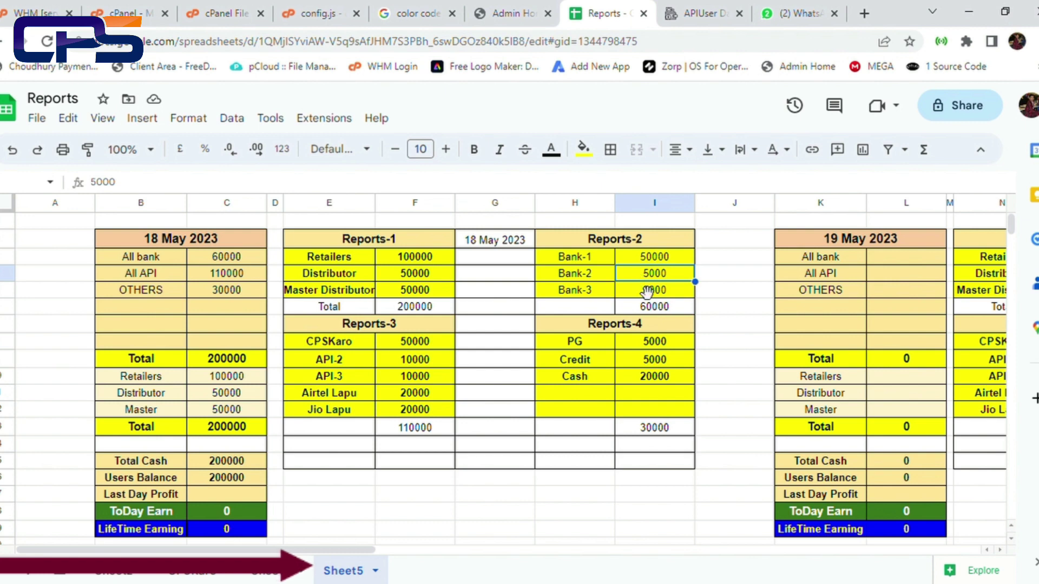
pyautogui.click(637, 288)
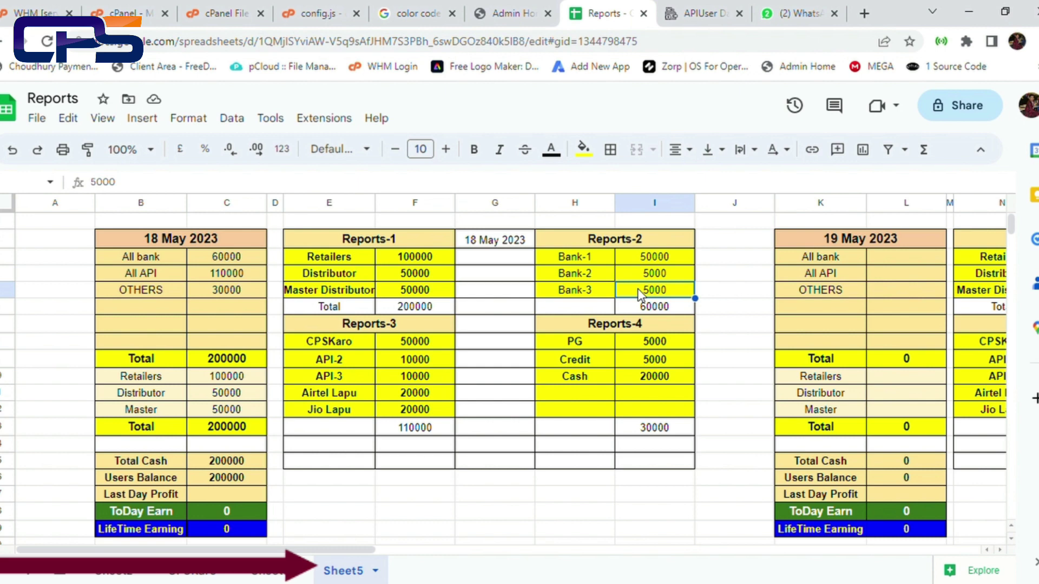
pyautogui.click(174, 277)
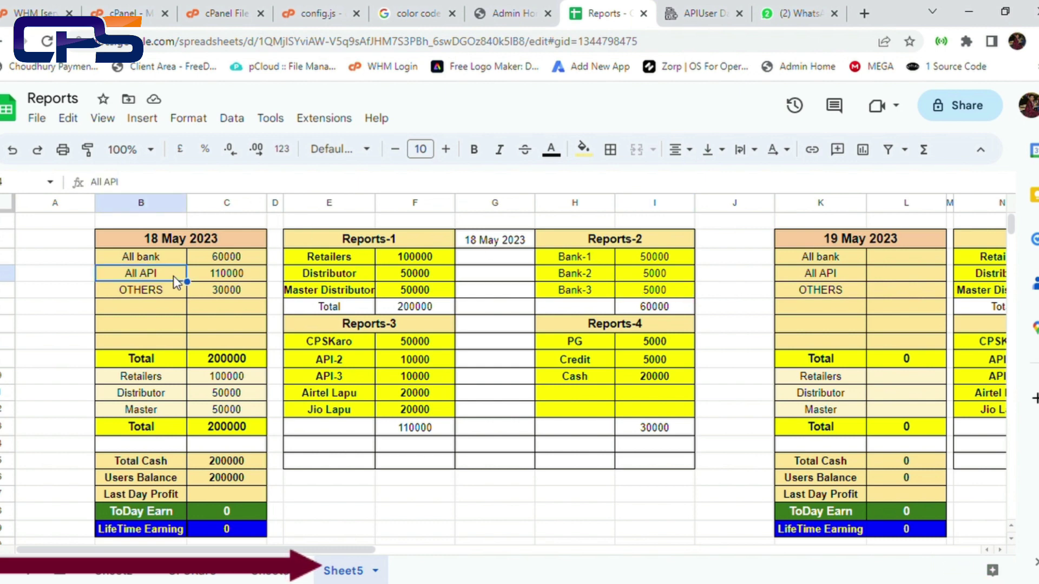
pyautogui.click(212, 259)
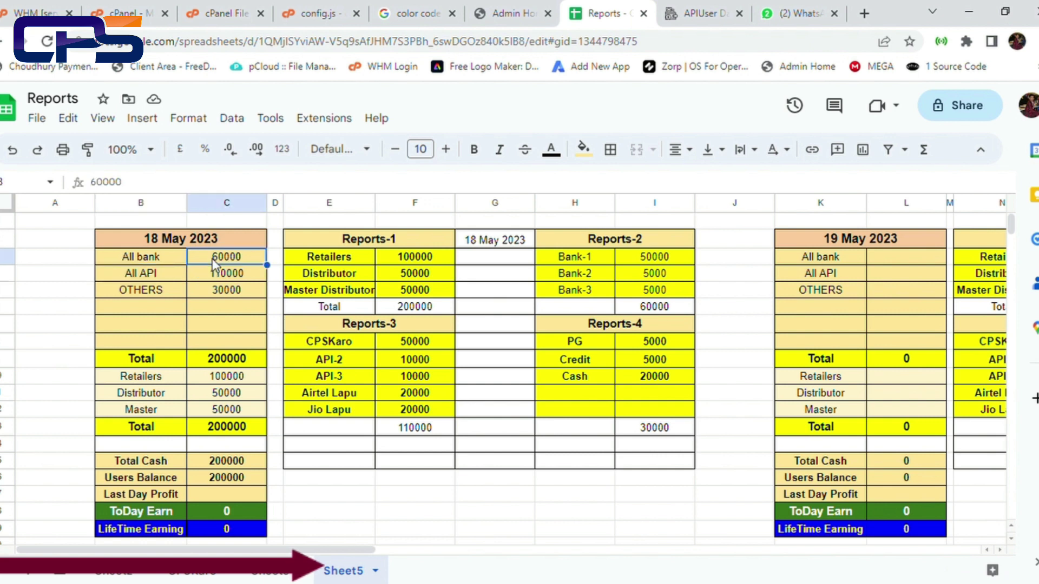
pyautogui.click(164, 275)
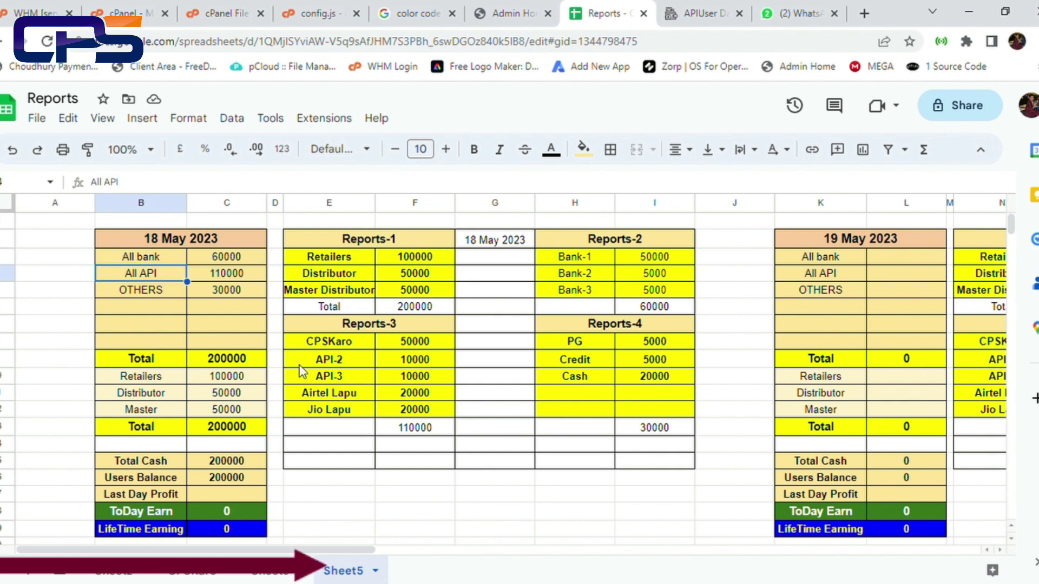
pyautogui.click(391, 383)
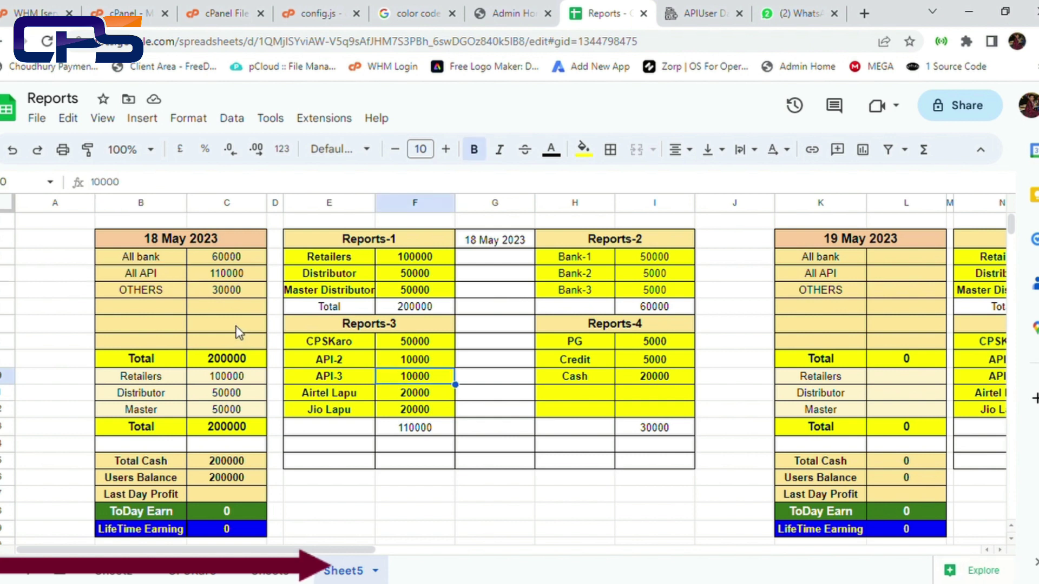
pyautogui.click(210, 275)
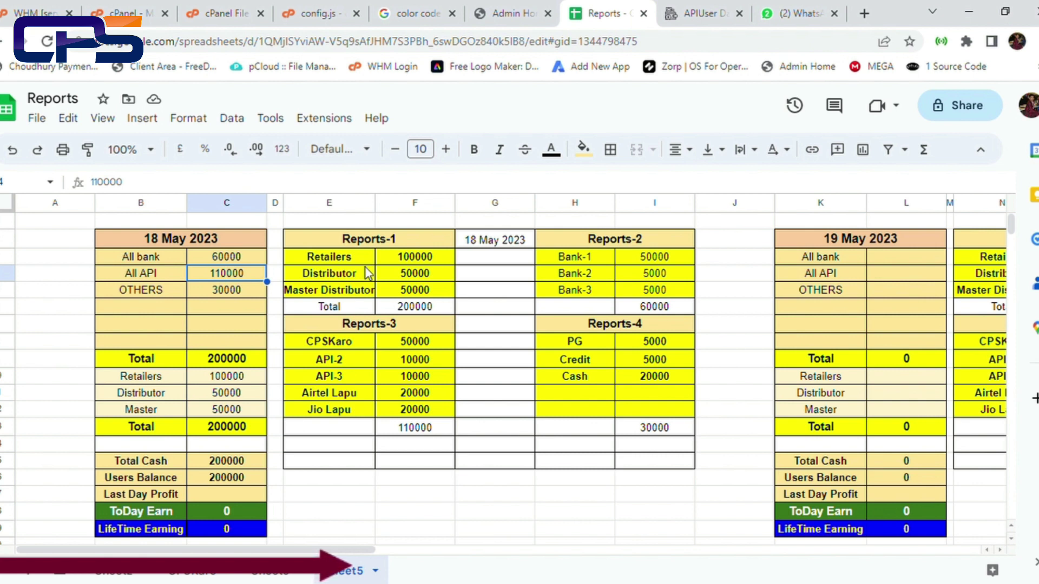
pyautogui.click(228, 291)
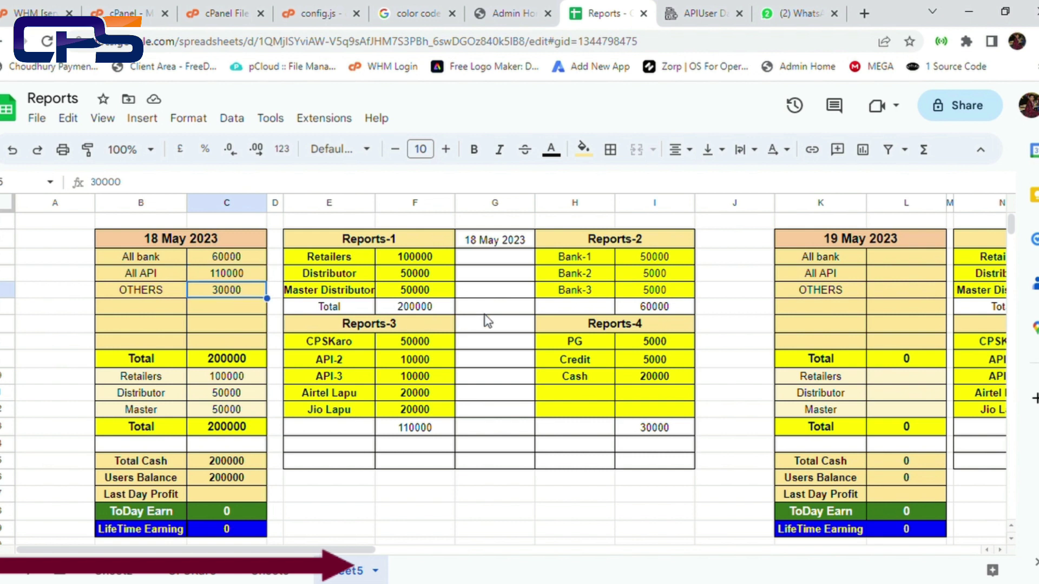
pyautogui.click(600, 327)
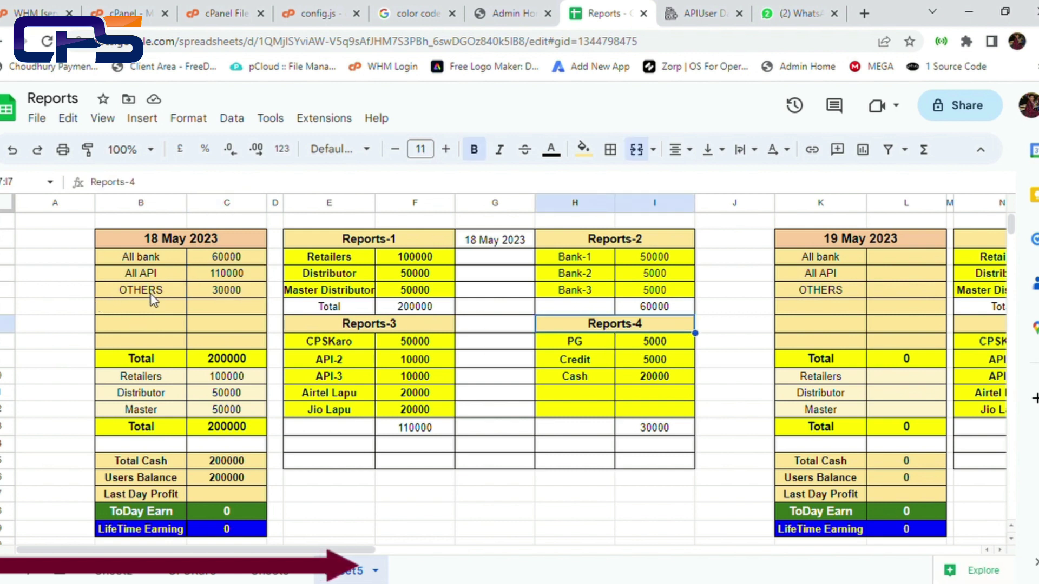
pyautogui.click(655, 430)
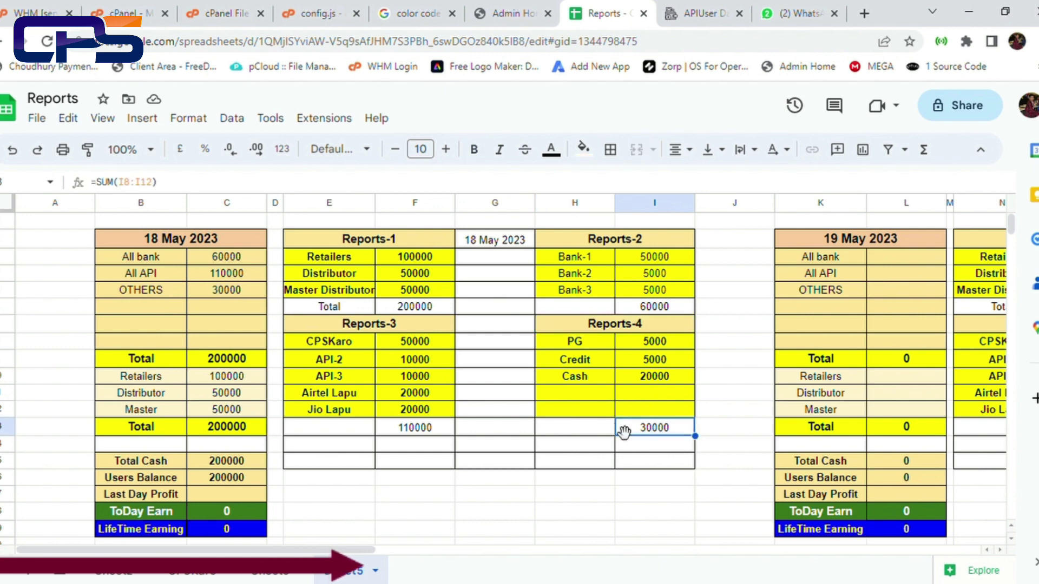
pyautogui.click(115, 308)
pyautogui.click(134, 331)
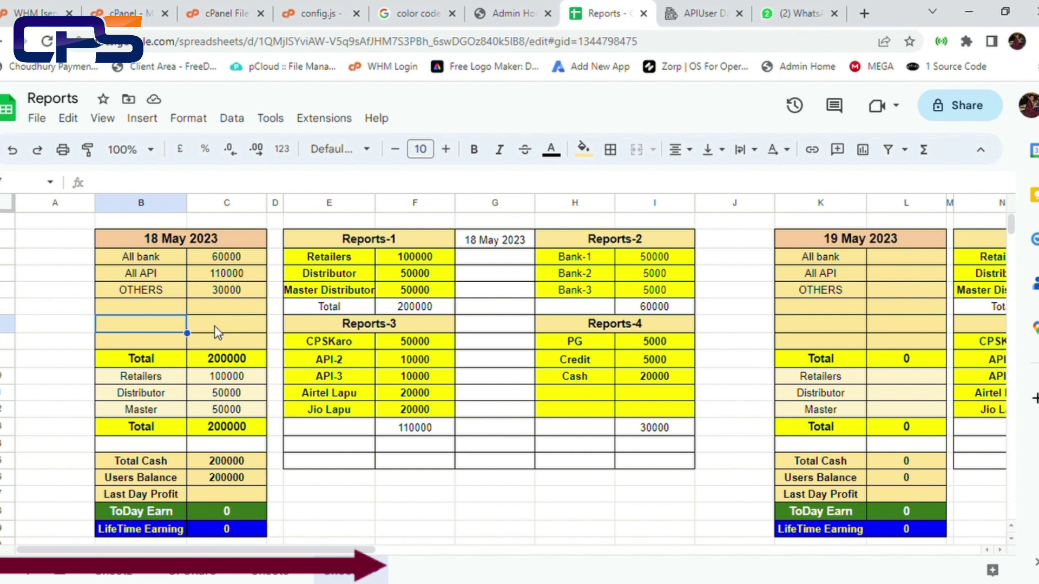
# Step: Clear the upper Total in the 18 May 2023 block (C9) and re-enter it as a SUM of C3:C8
pyautogui.click(228, 360)
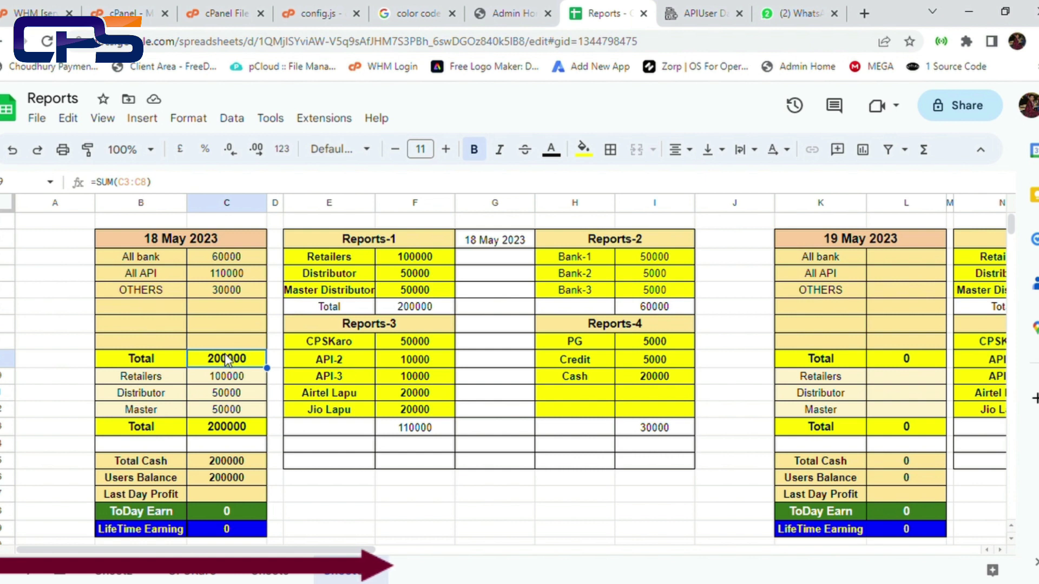
pyautogui.press('Delete')
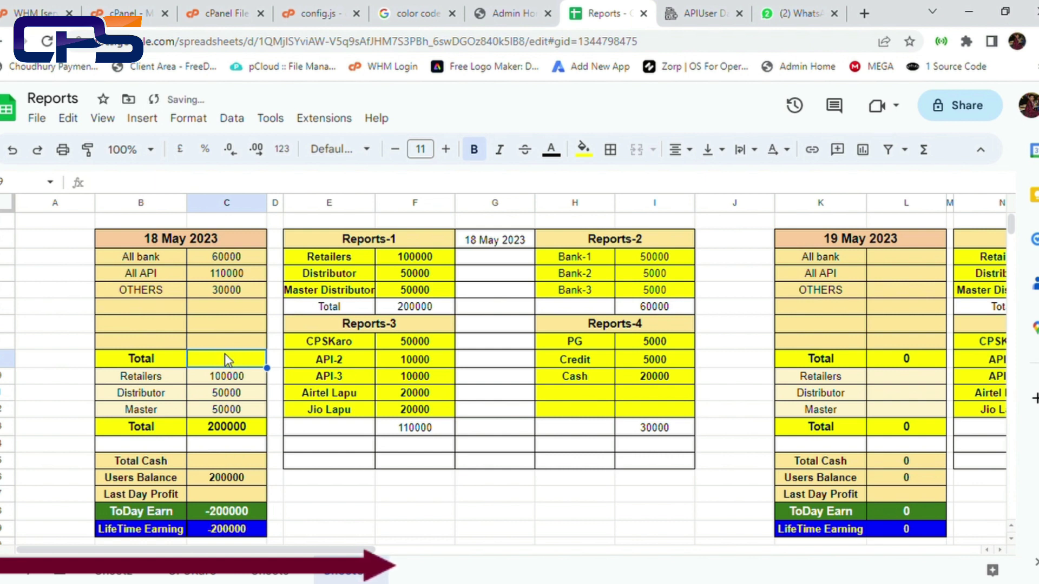
pyautogui.write('=')
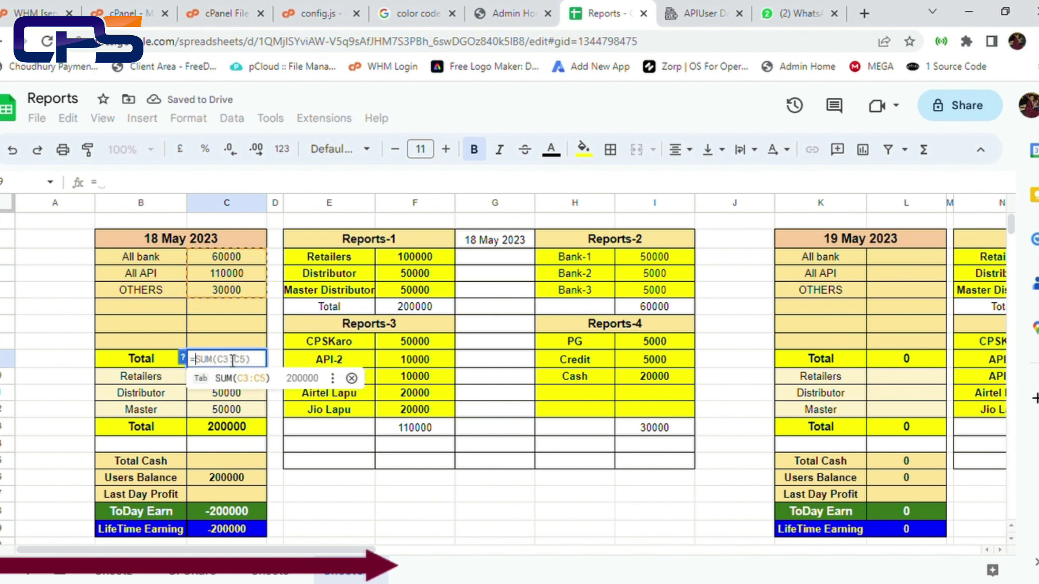
pyautogui.write('sum')
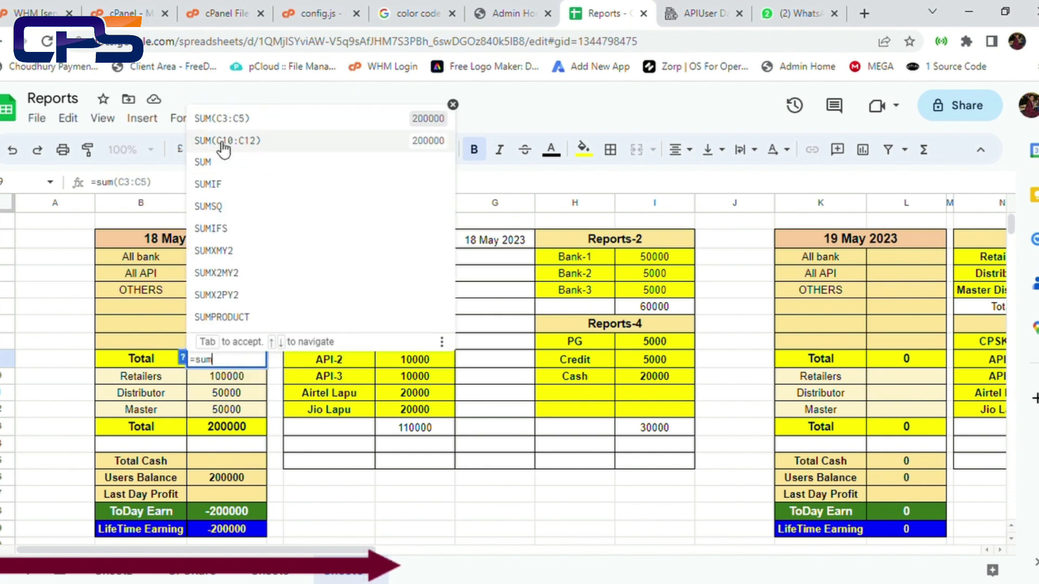
pyautogui.click(233, 168)
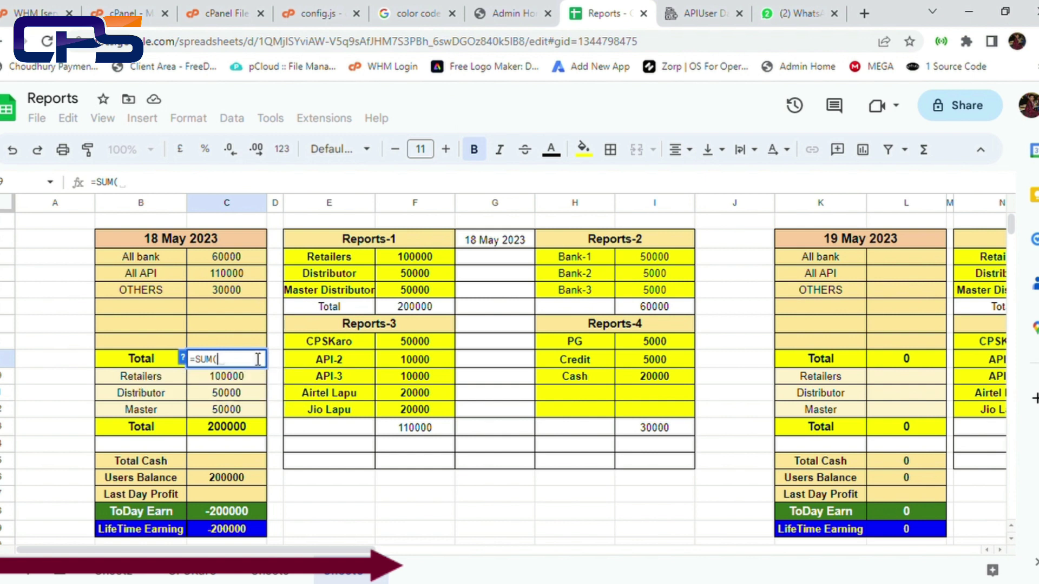
pyautogui.moveTo(214, 261); pyautogui.dragTo(233, 346)
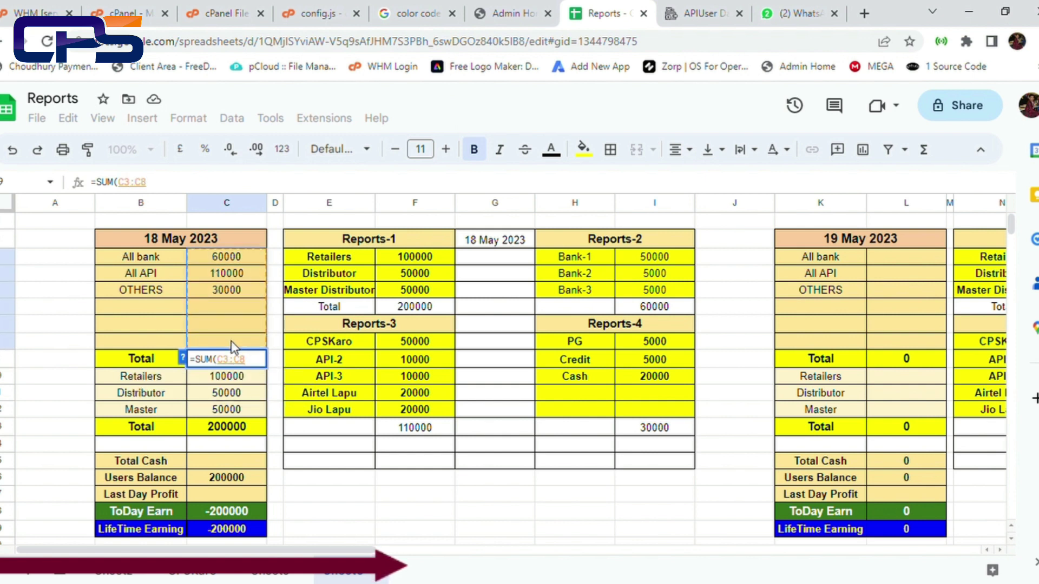
pyautogui.press('Return')
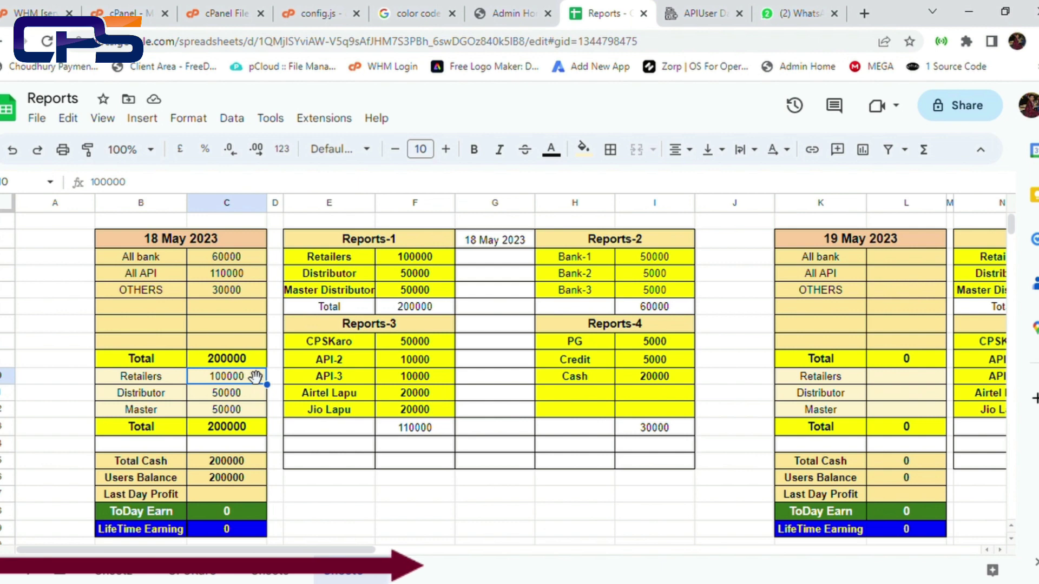
# Step: Inspect the lower part of the 18 May 2023 block and the formula behind its ToDay Earn value
pyautogui.scroll(-3, 224, 306)
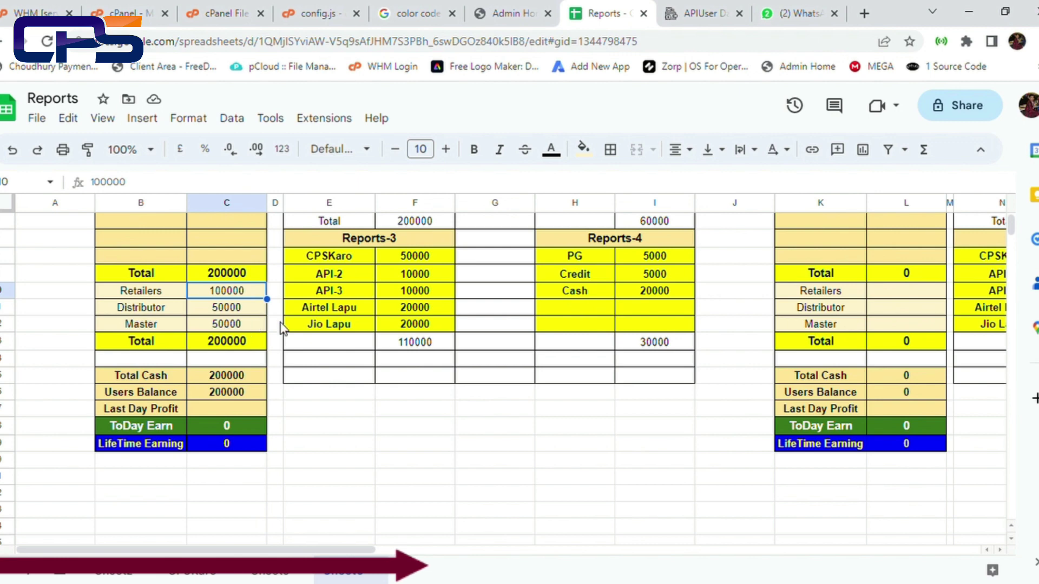
pyautogui.scroll(3, 238, 359)
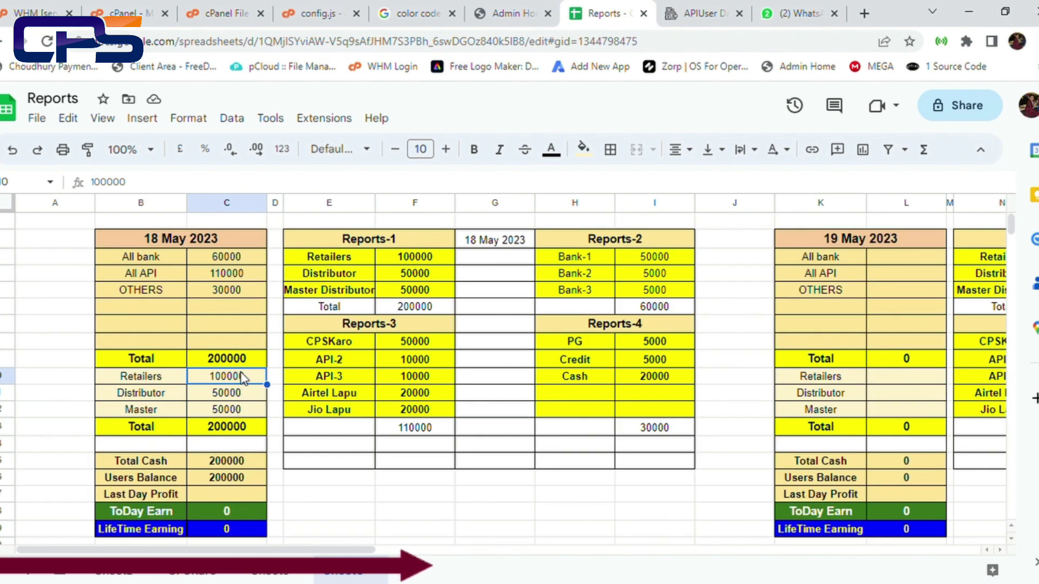
pyautogui.scroll(-3, 276, 495)
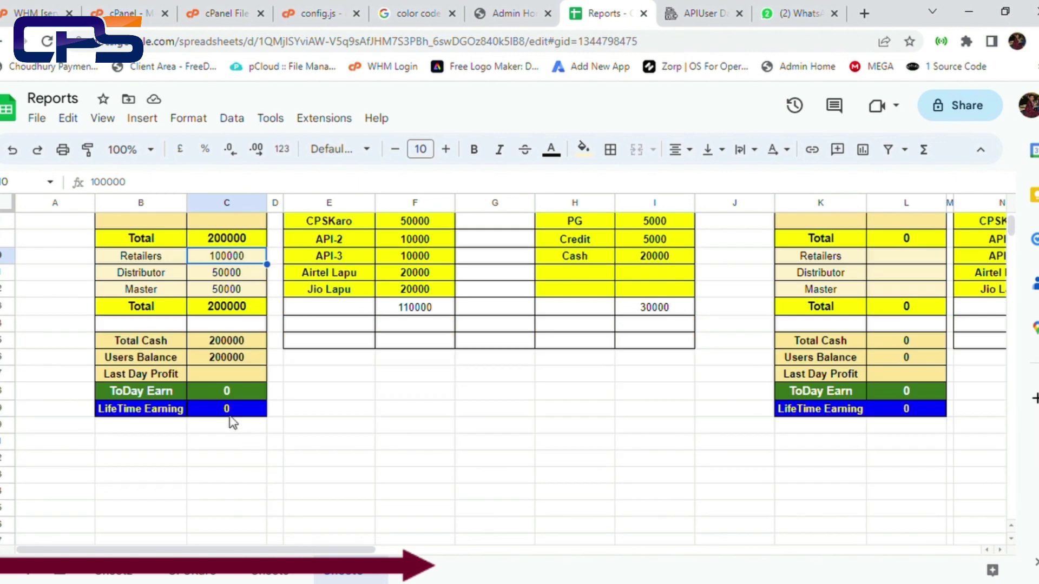
pyautogui.click(197, 395)
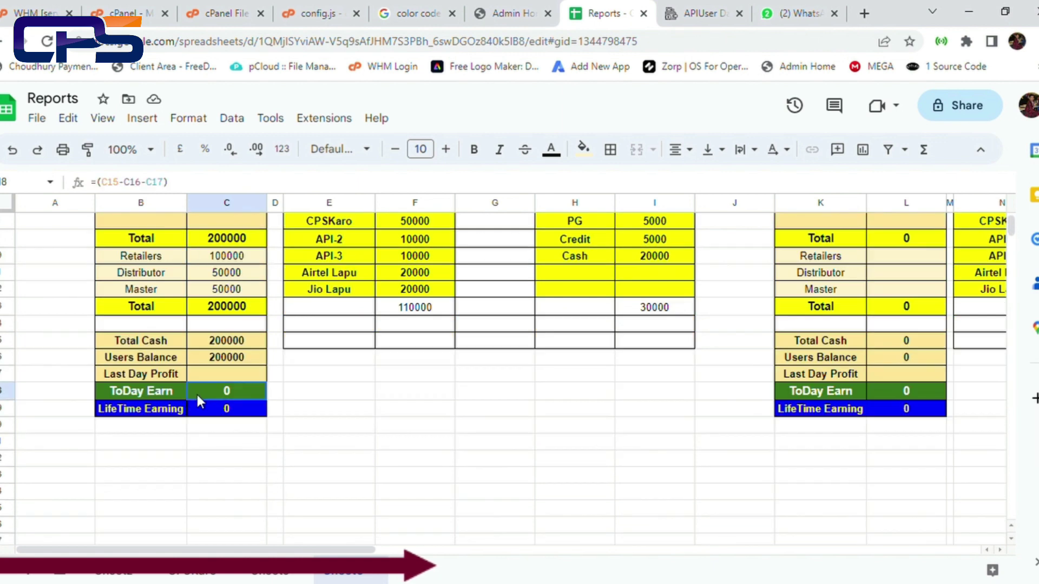
# Step: Examine the Last Day Profit and LifeTime Earning rows and the formulas behind both Total cells in the 18 May 2023 block
pyautogui.click(157, 379)
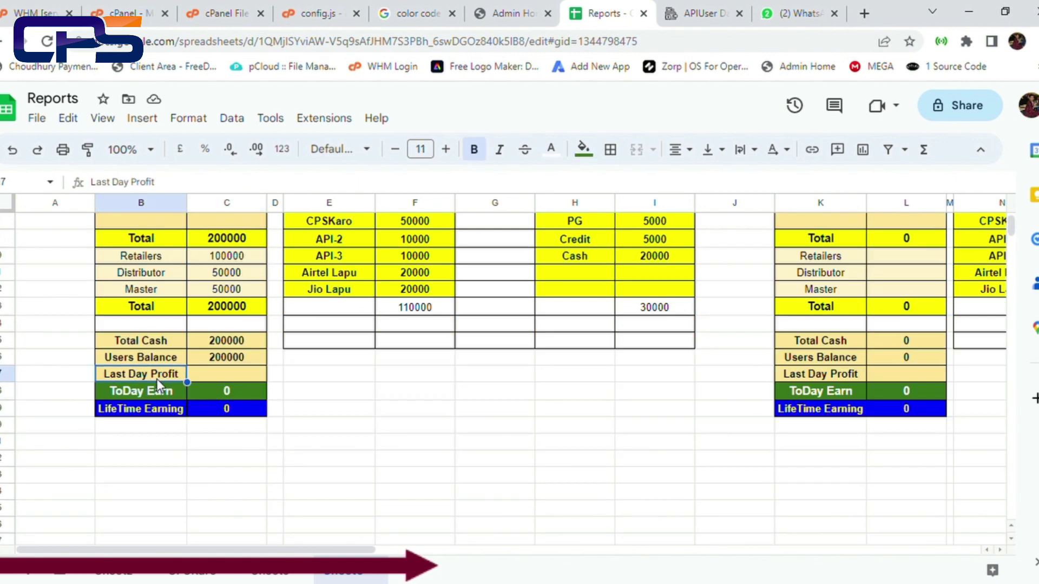
pyautogui.click(156, 414)
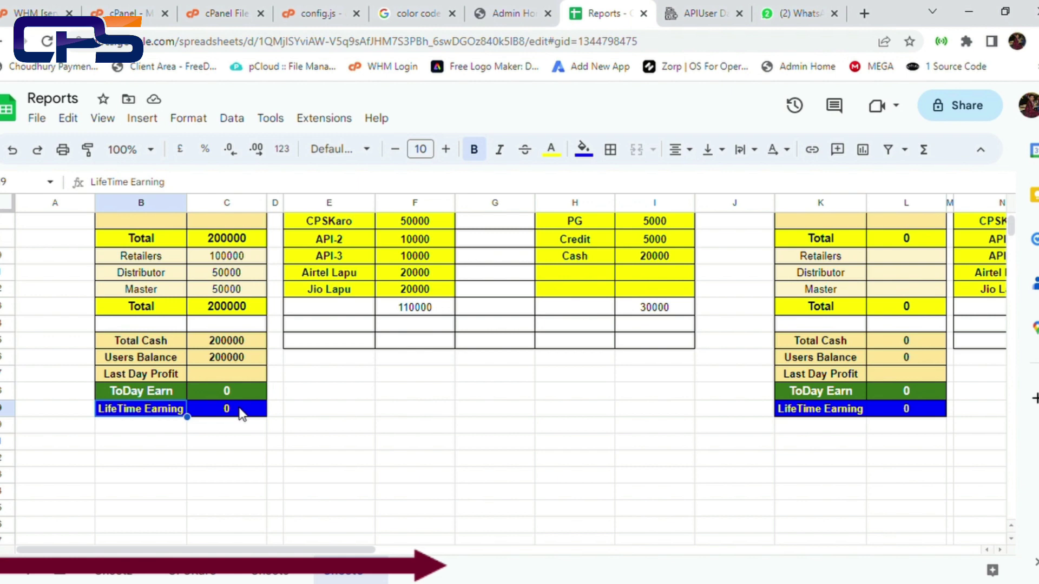
pyautogui.scroll(2, 239, 414)
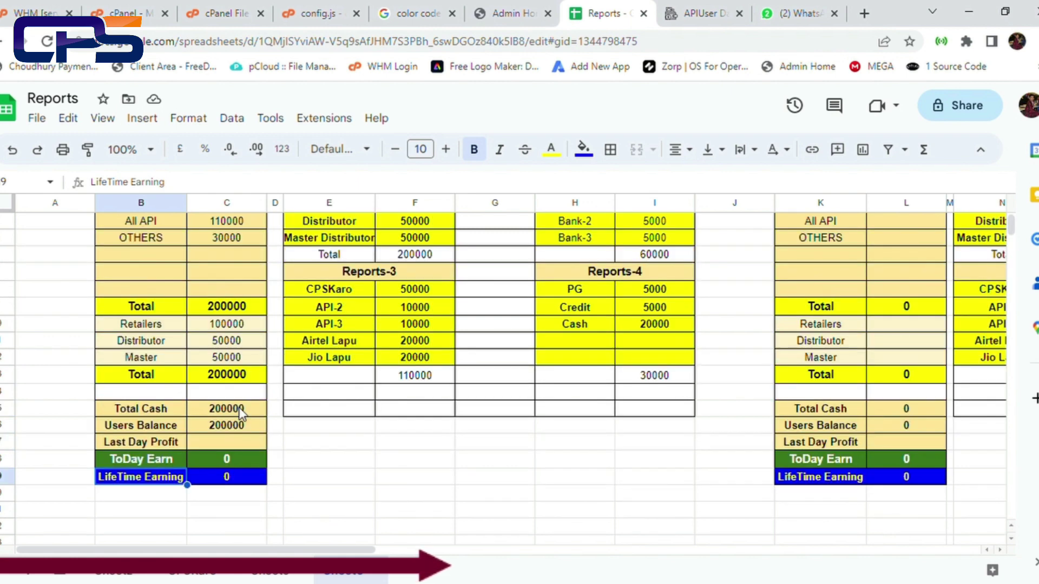
pyautogui.scroll(2, 239, 414)
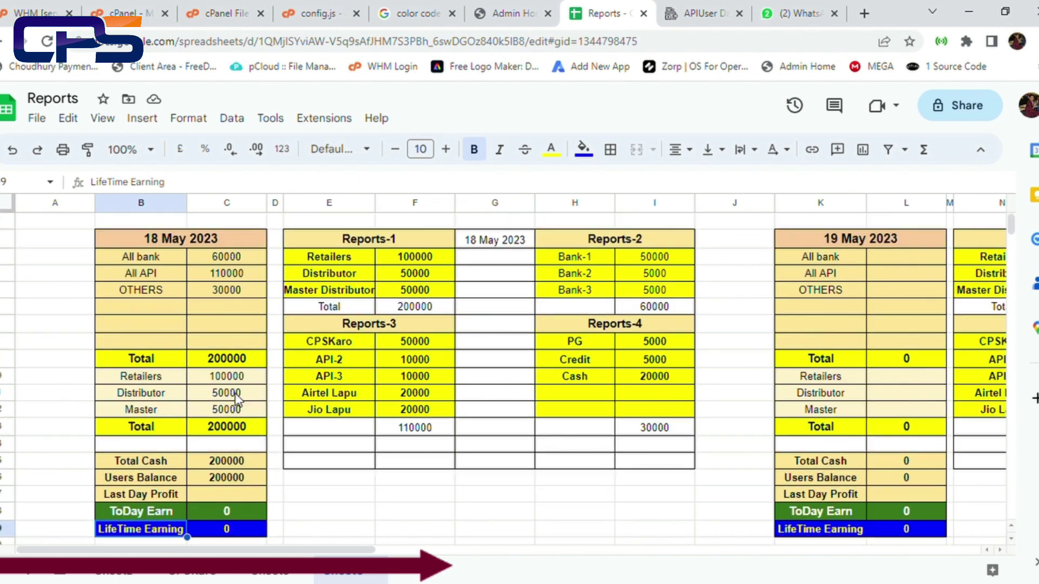
pyautogui.click(243, 359)
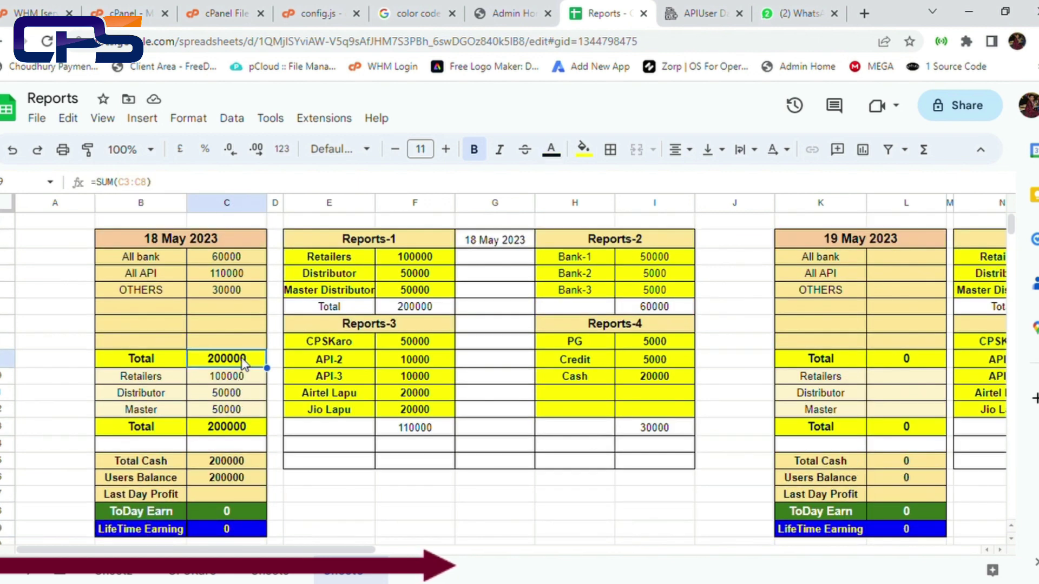
pyautogui.scroll(-1, 243, 359)
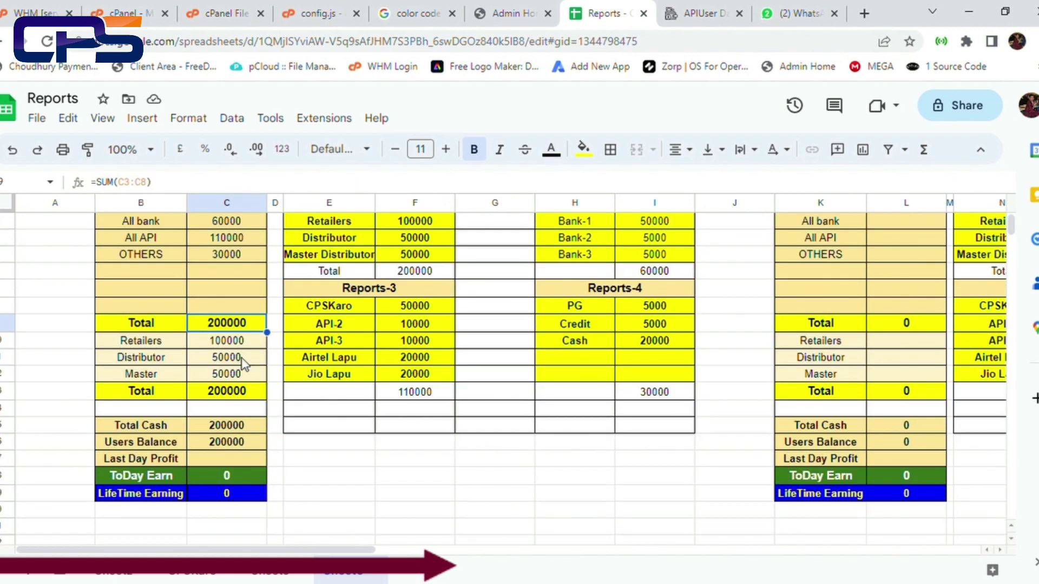
pyautogui.click(208, 394)
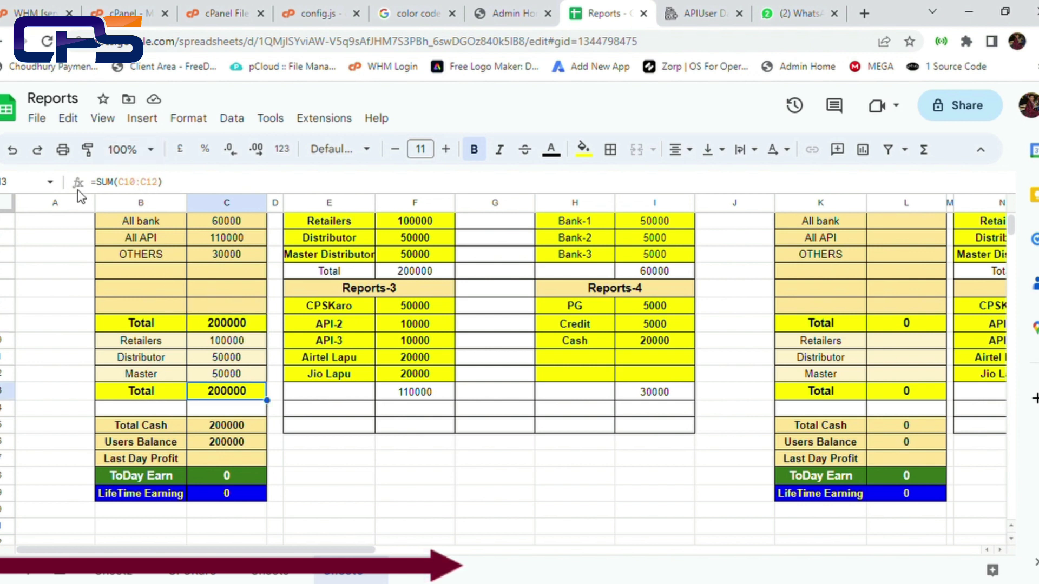
pyautogui.tripleClick(114, 182)
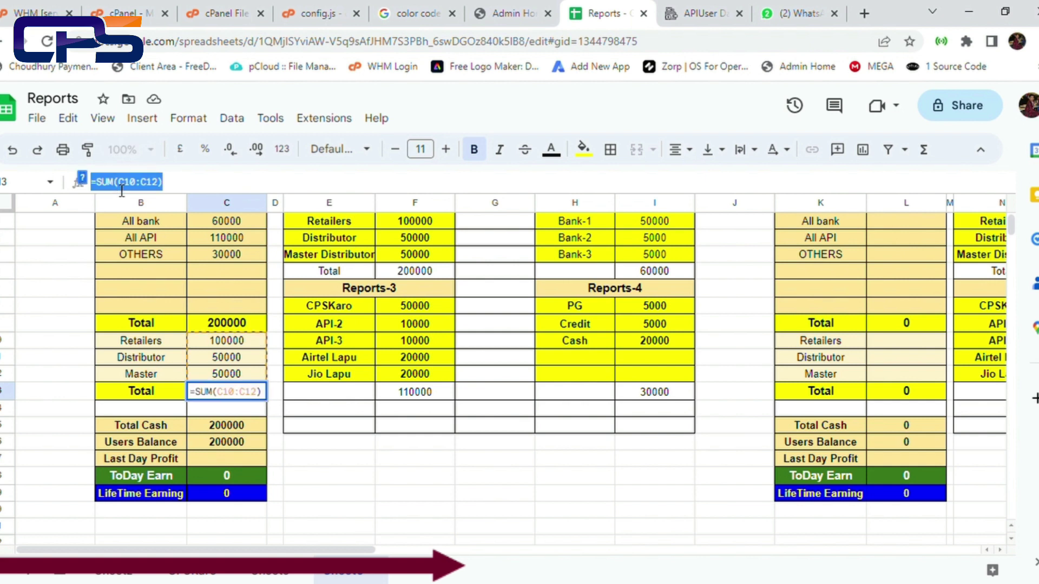
pyautogui.click(333, 465)
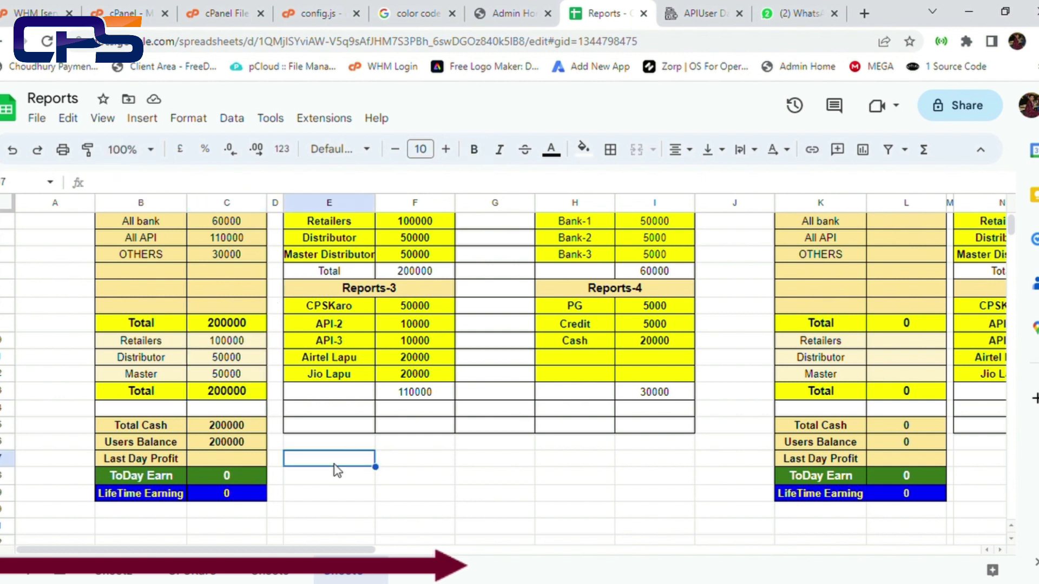
# Step: Clear the ToDay Earn cell of the 18 May 2023 block and re-enter its formula as =C15-C16-C17
pyautogui.scroll(-2, 336, 470)
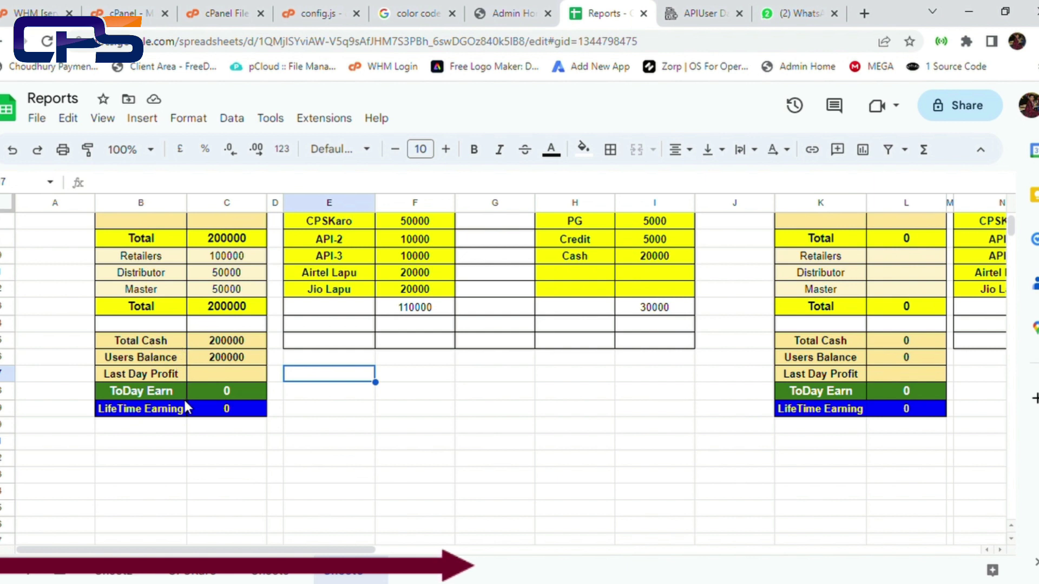
pyautogui.click(225, 395)
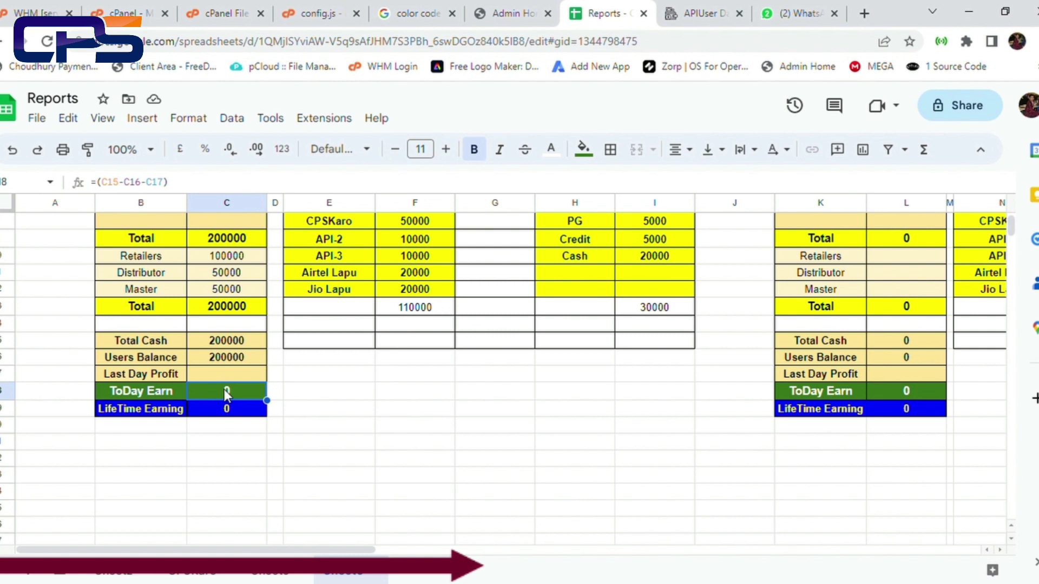
pyautogui.write('=')
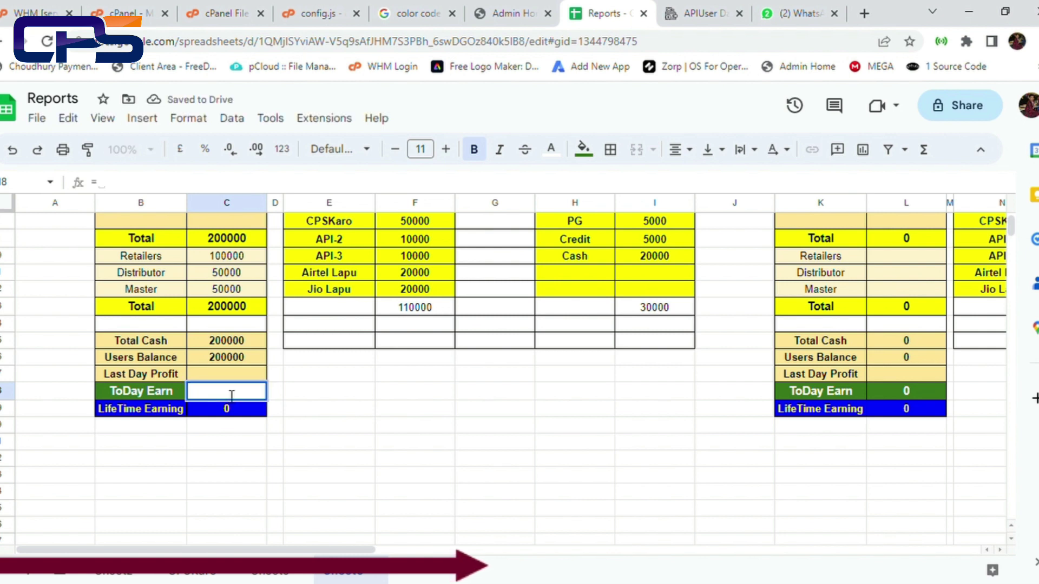
pyautogui.press('BackSpace')
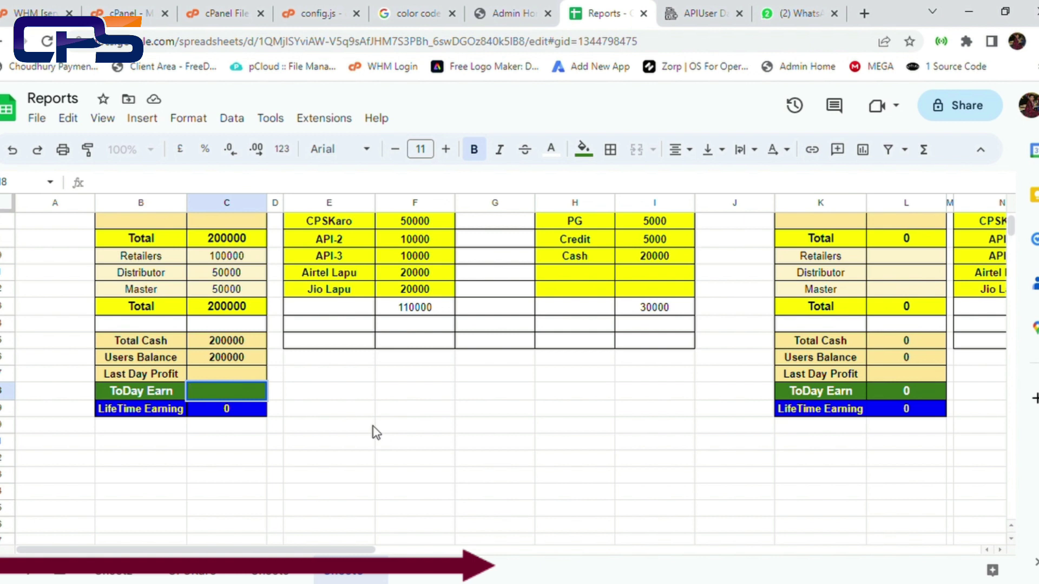
pyautogui.write('=')
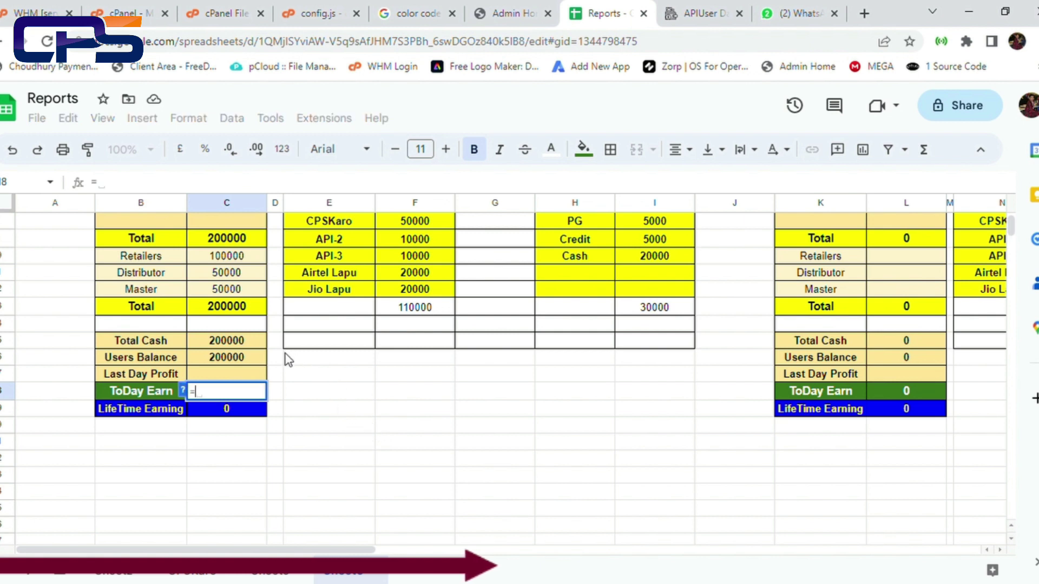
pyautogui.click(245, 346)
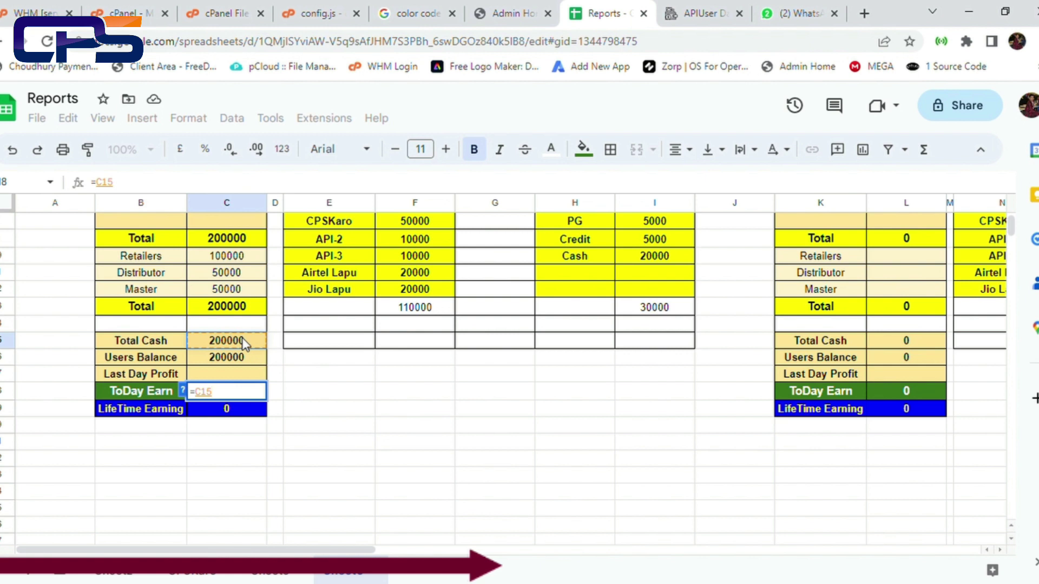
pyautogui.write('-')
pyautogui.click(243, 362)
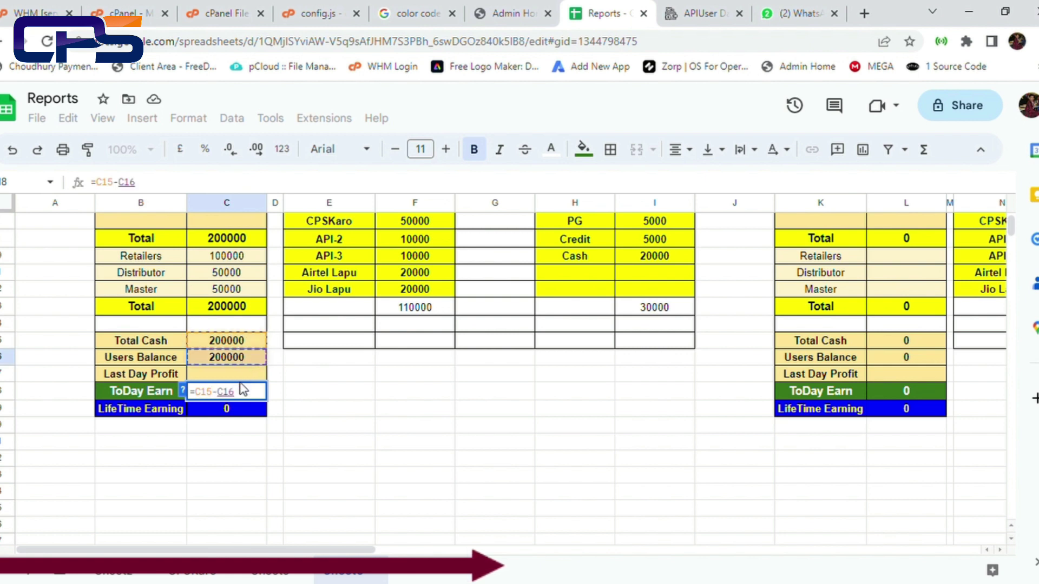
pyautogui.write('-')
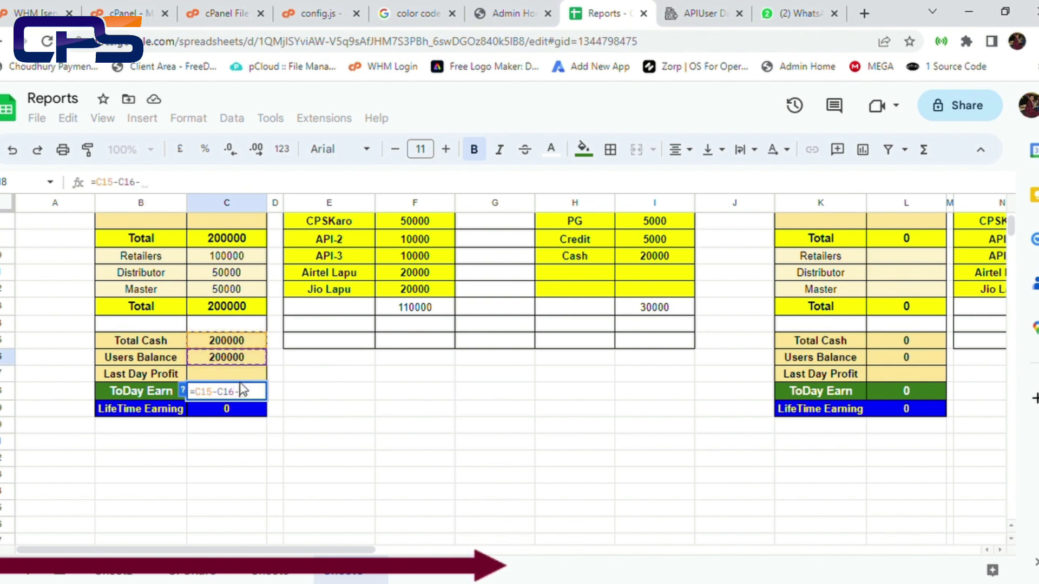
pyautogui.click(240, 380)
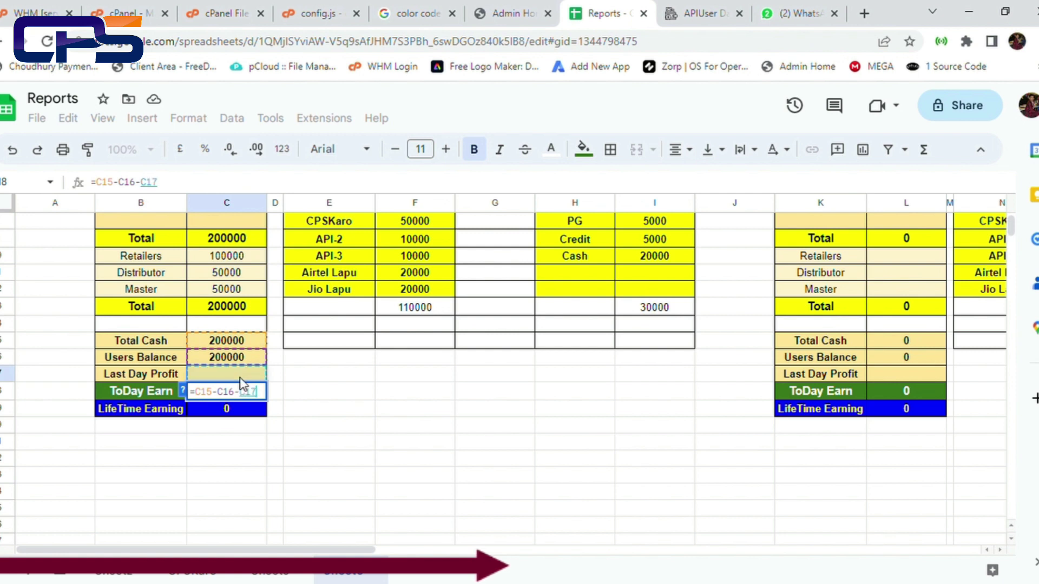
pyautogui.press('Return')
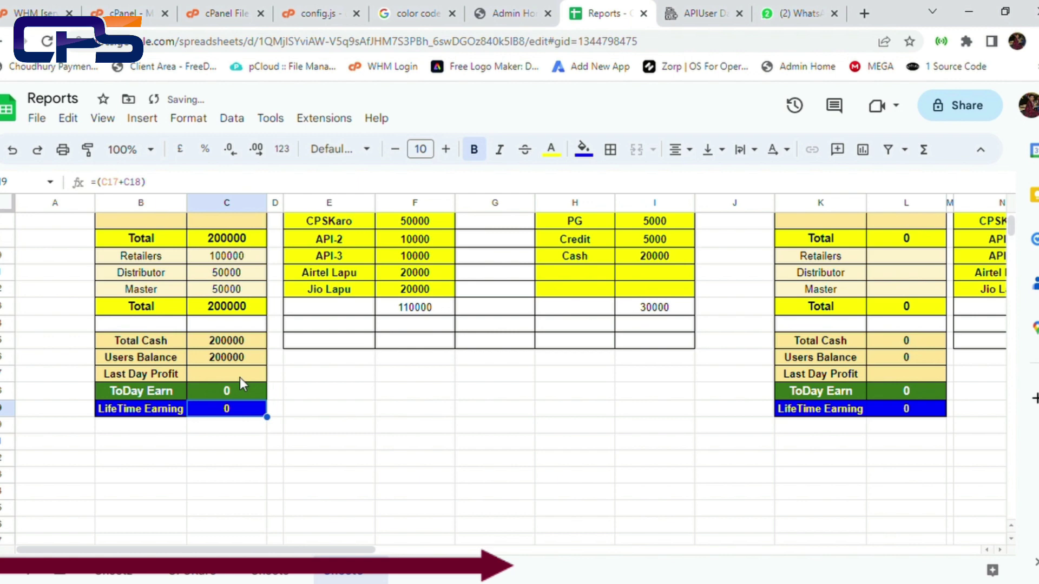
# Step: Examine the 19 May 2023 summary block and its adjoining Reports-1 through Reports-4 tables
pyautogui.scroll(2, 238, 423)
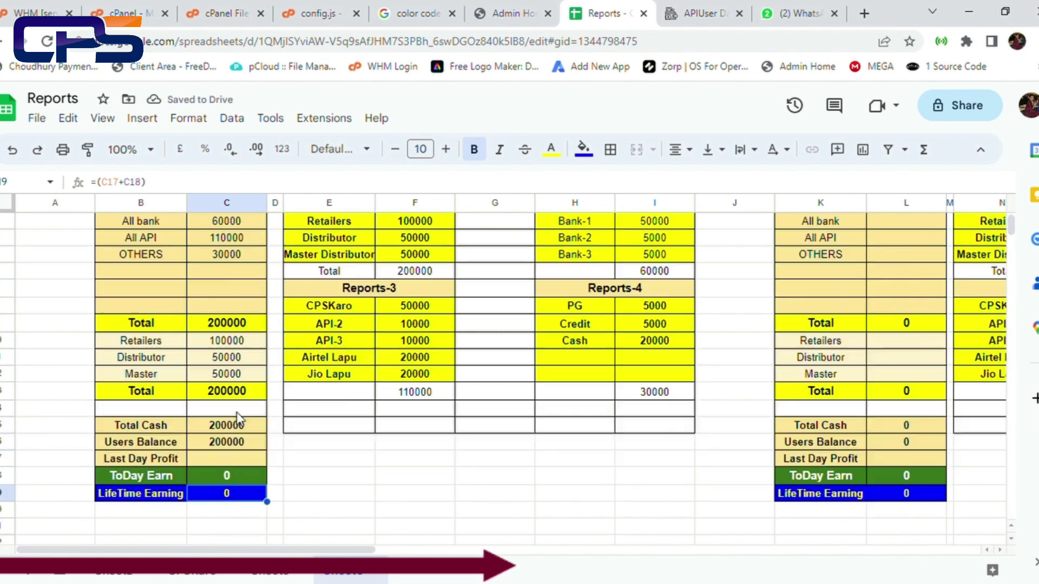
pyautogui.scroll(1, 238, 422)
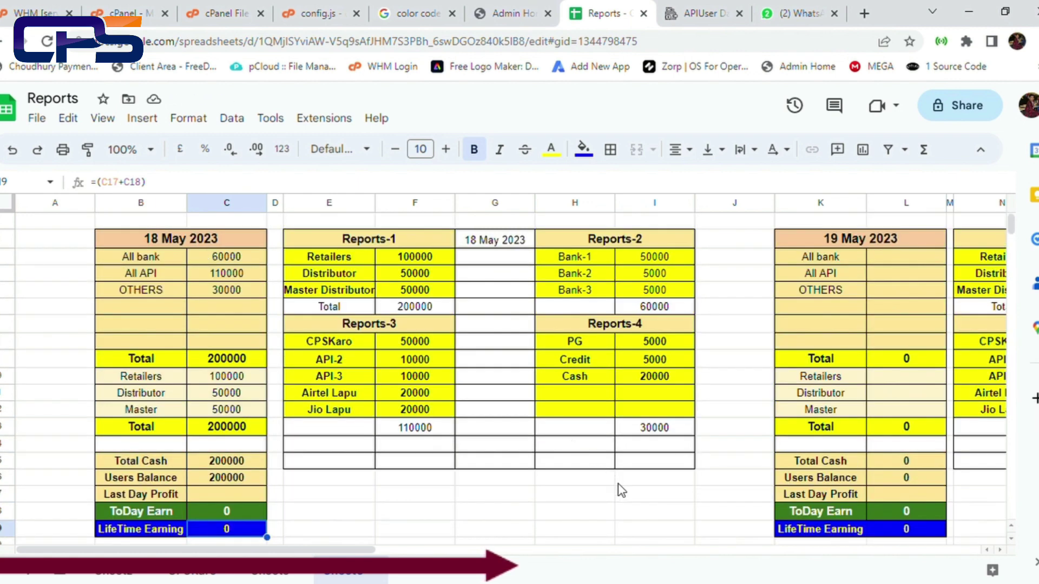
pyautogui.click(699, 492)
pyautogui.press('Right')
pyautogui.press('Right')
pyautogui.press('Right')
pyautogui.press('Right')
pyautogui.press('Right')
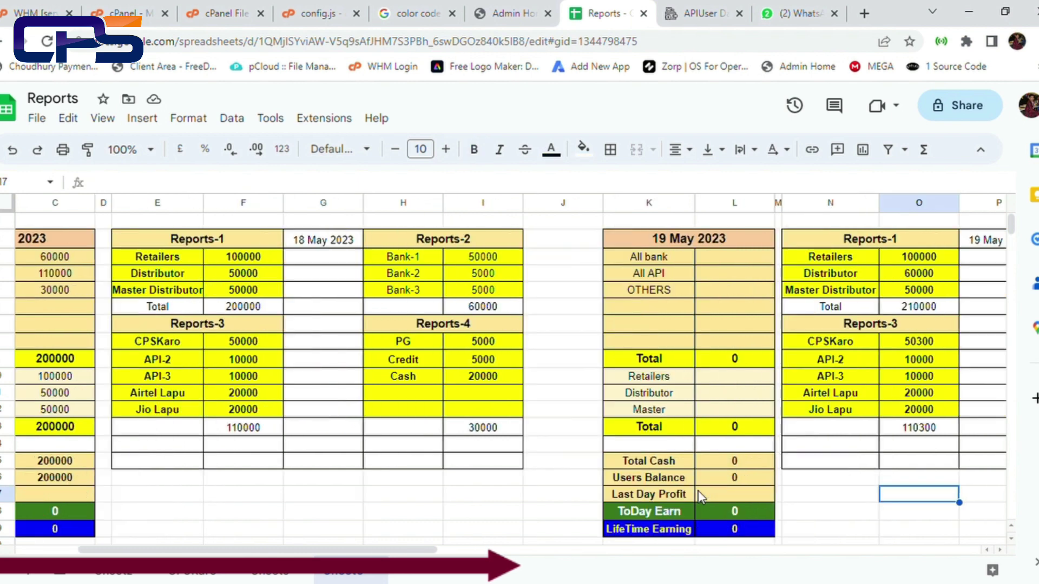
pyautogui.press('Right')
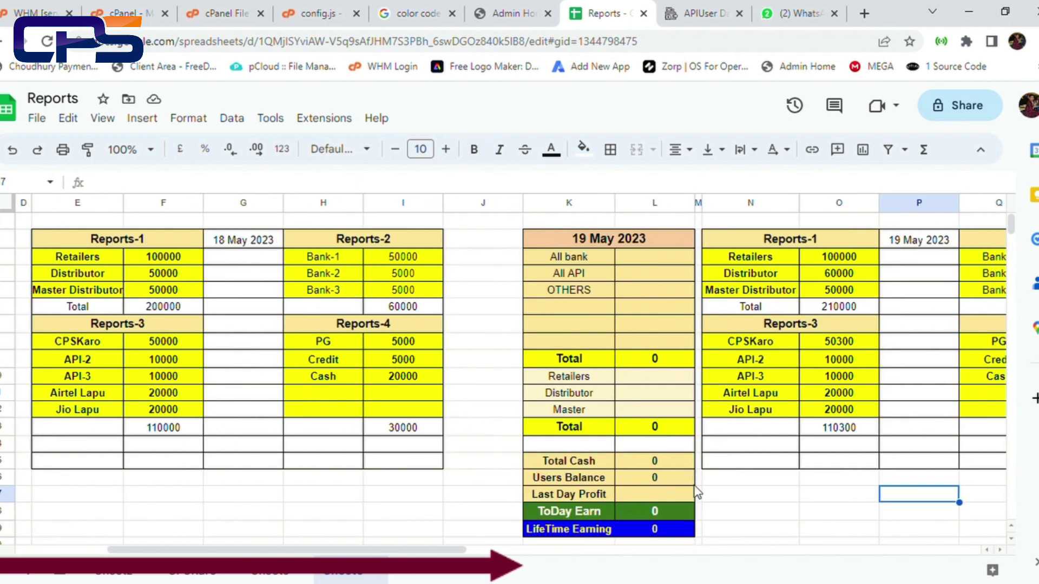
pyautogui.press('Right')
pyautogui.press('Right')
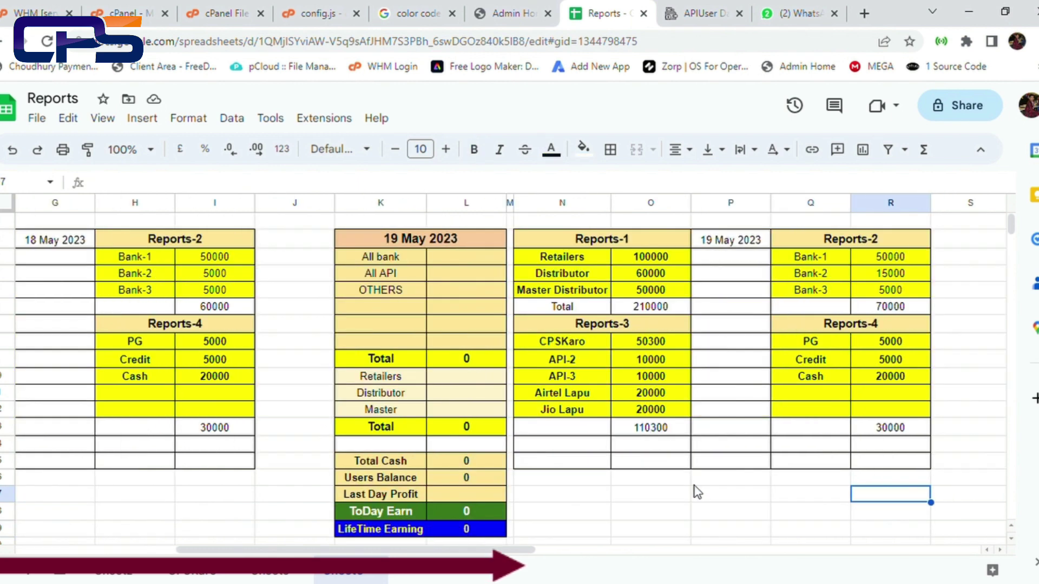
pyautogui.press('Right')
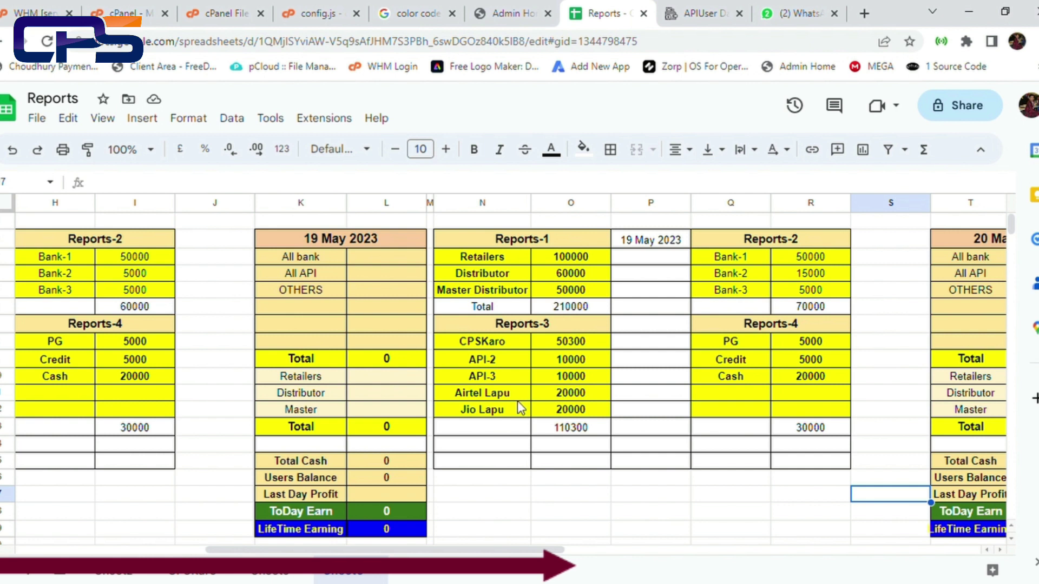
# Step: Fill the 19 May 2023 block with 70000 for All bank, 210000 for All API and 30000 for OTHERS
pyautogui.click(386, 258)
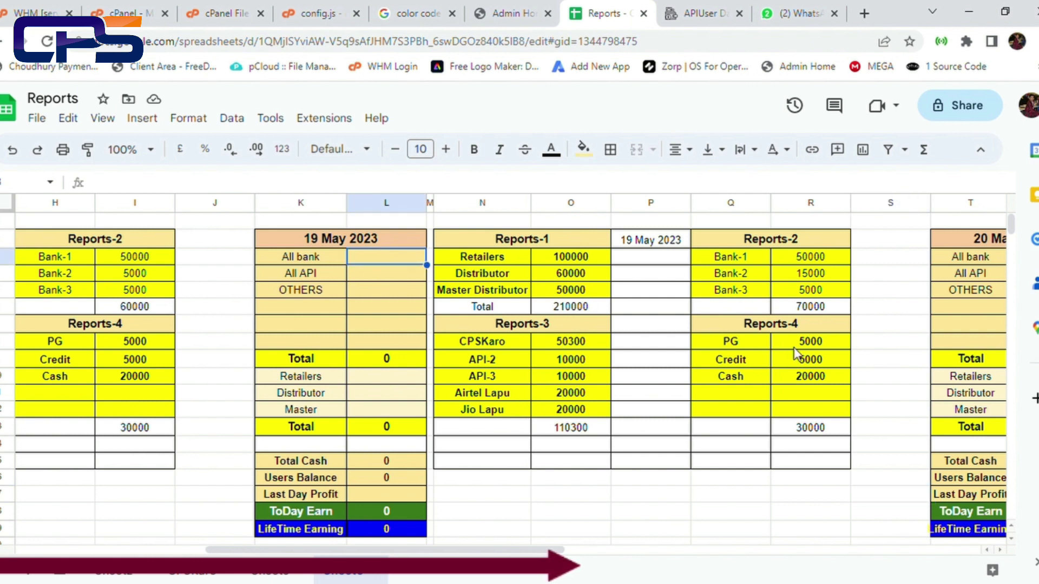
pyautogui.write('70000')
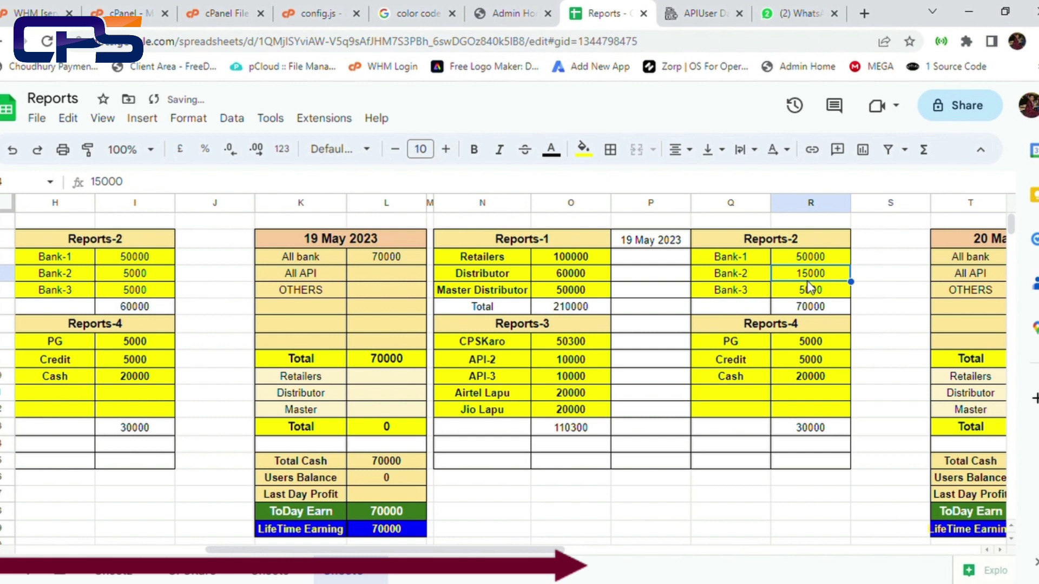
pyautogui.click(357, 279)
pyautogui.write('210000')
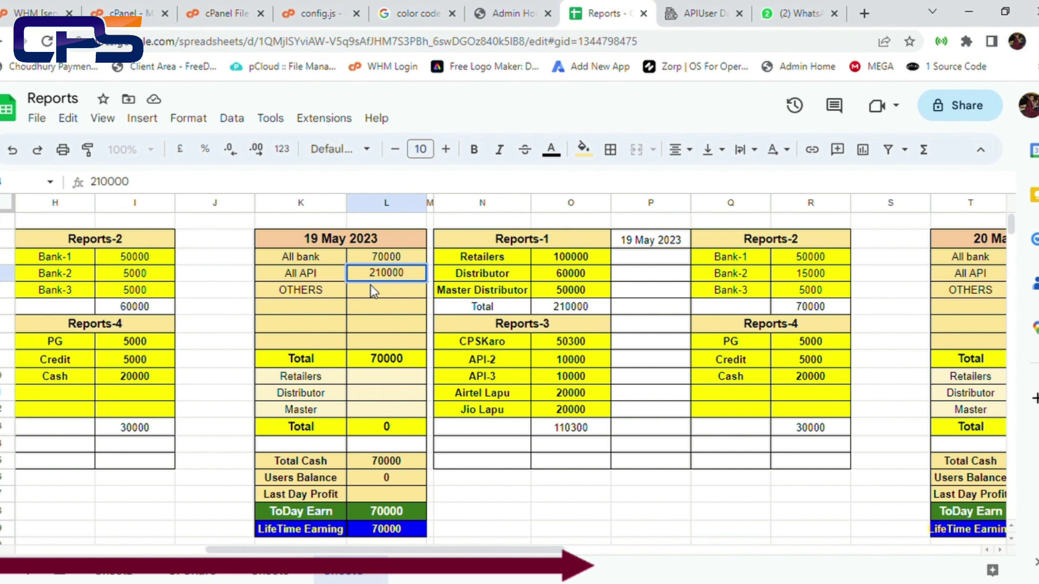
pyautogui.press('Return')
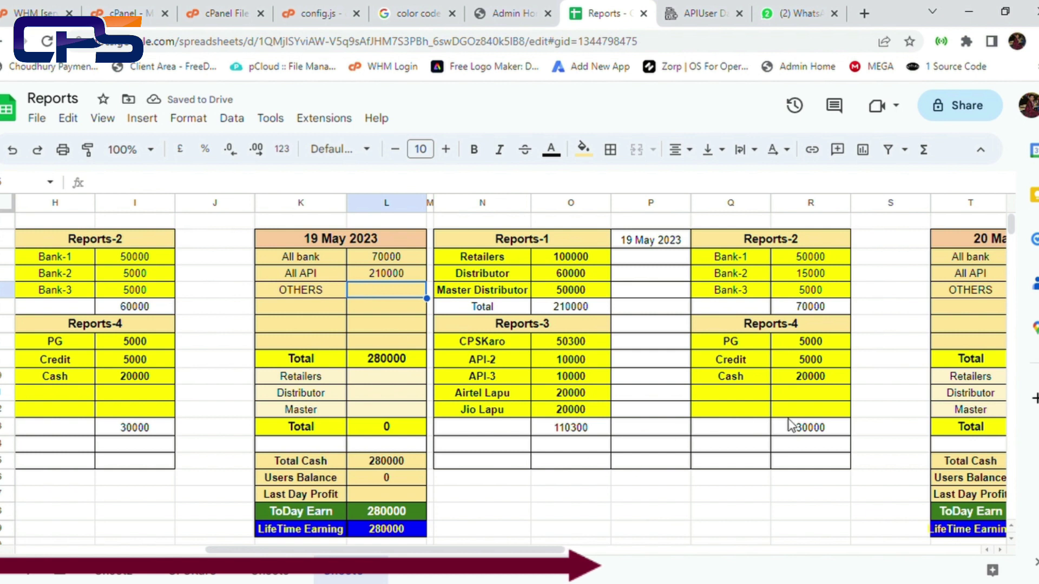
pyautogui.write('30000')
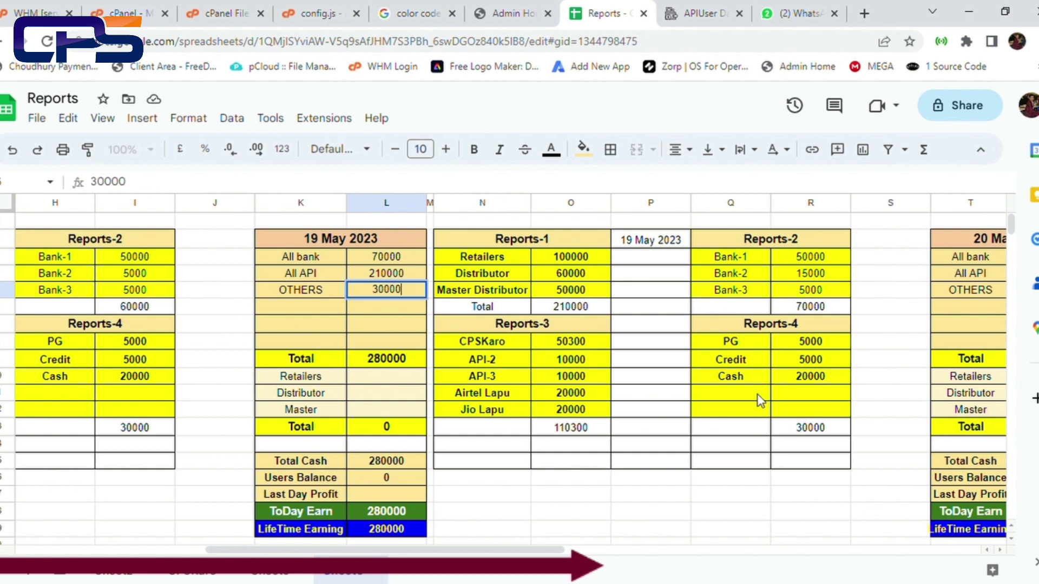
pyautogui.click(712, 460)
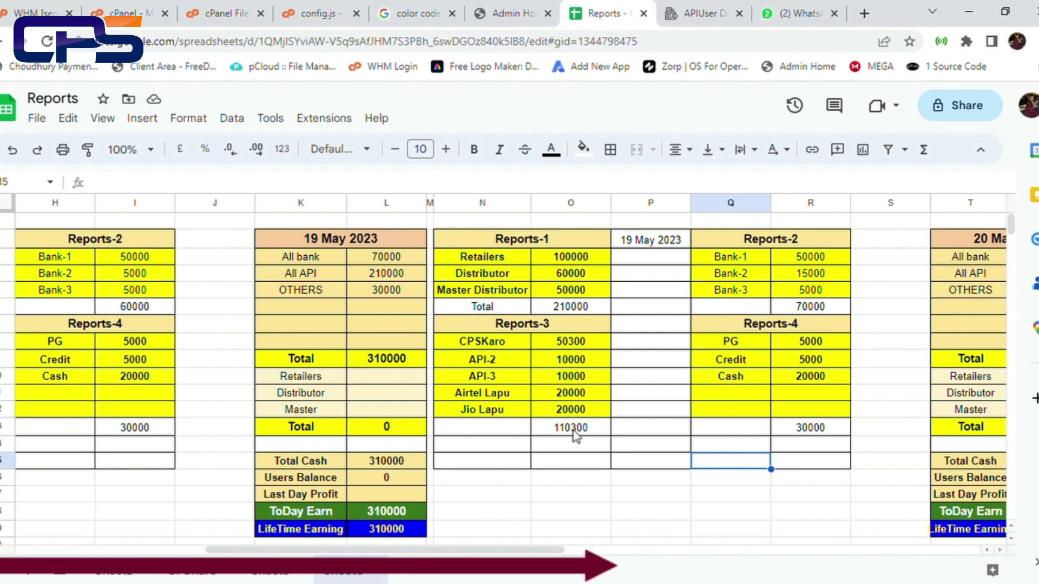
# Step: Replace the All API amount in the 19 May 2023 block with 110300
pyautogui.click(385, 274)
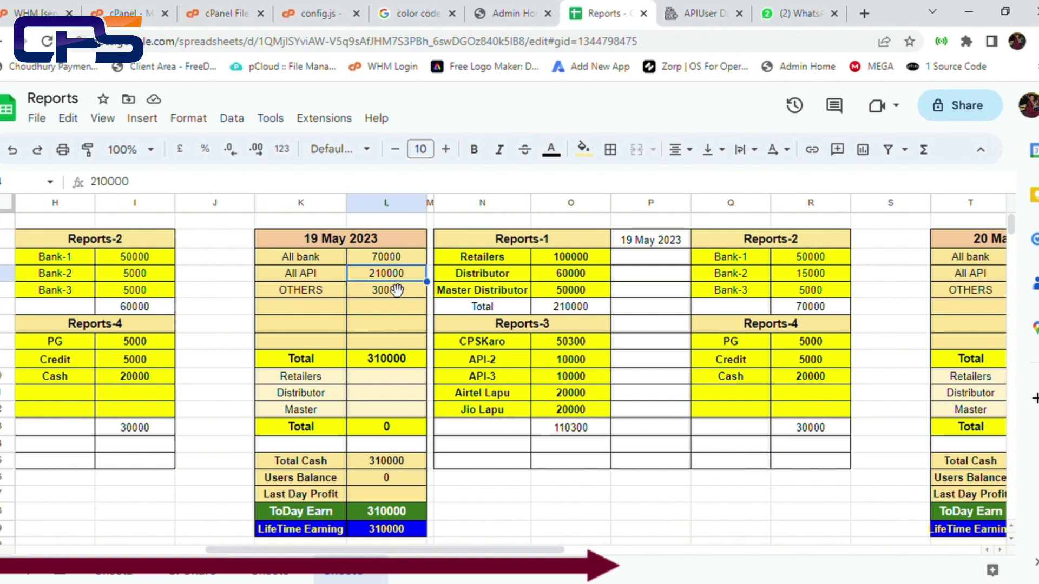
pyautogui.press('Delete')
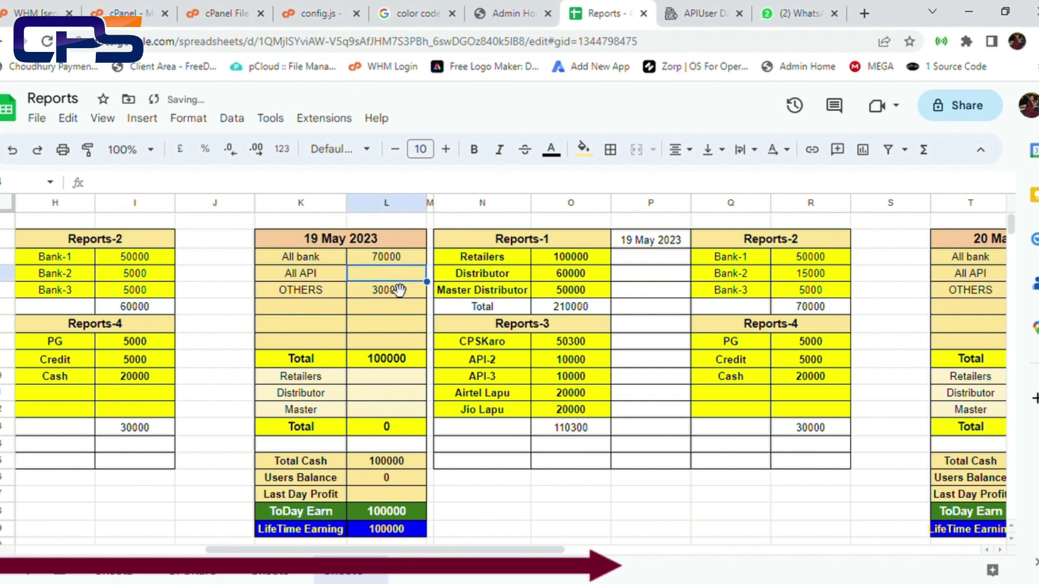
pyautogui.write('110')
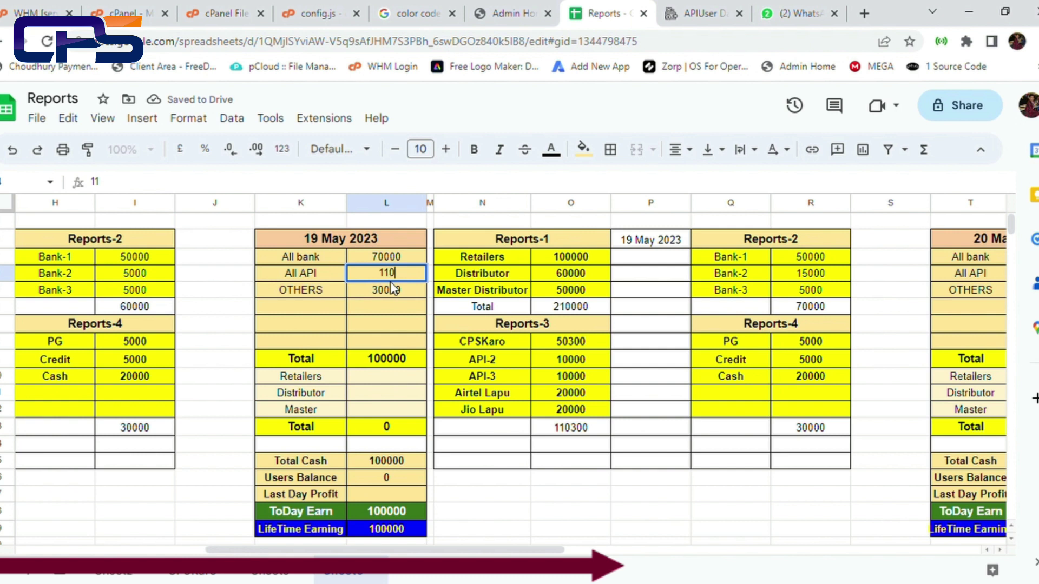
pyautogui.write('300')
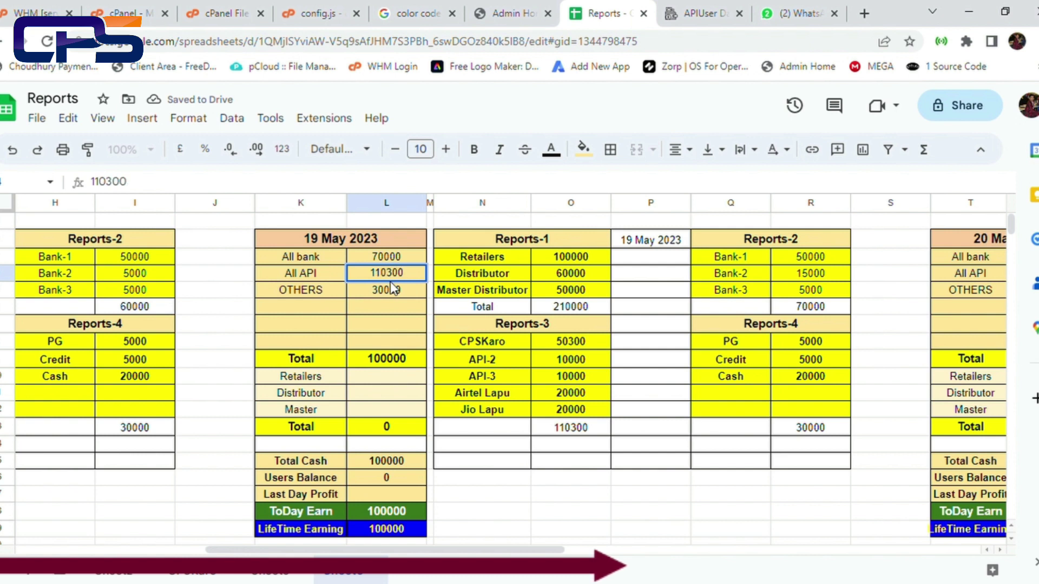
pyautogui.click(392, 307)
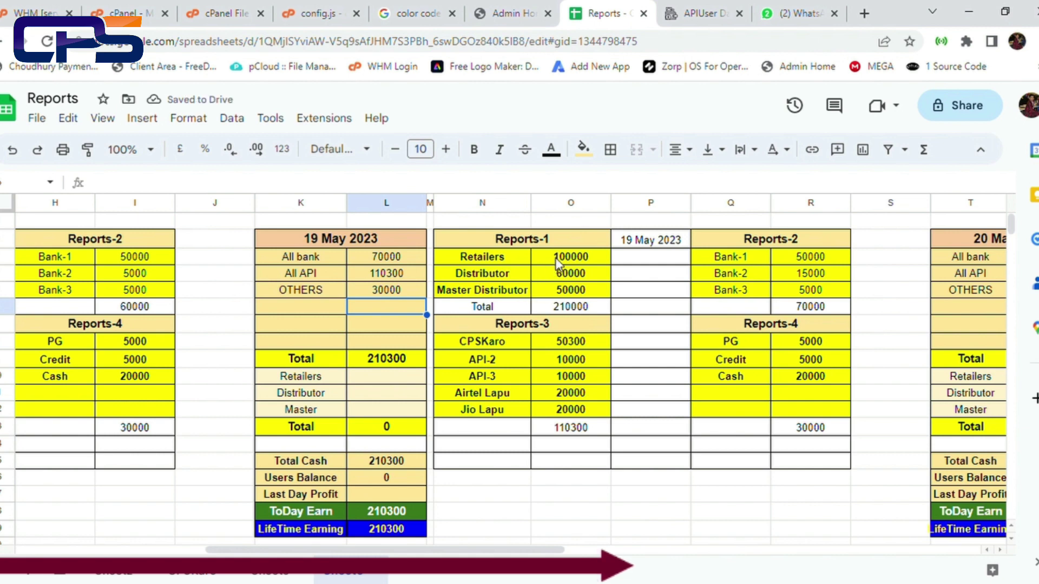
# Step: Fill the 19 May 2023 block with 100000 for Retailers, 60000 for Distributor and 50000 for Master
pyautogui.click(375, 382)
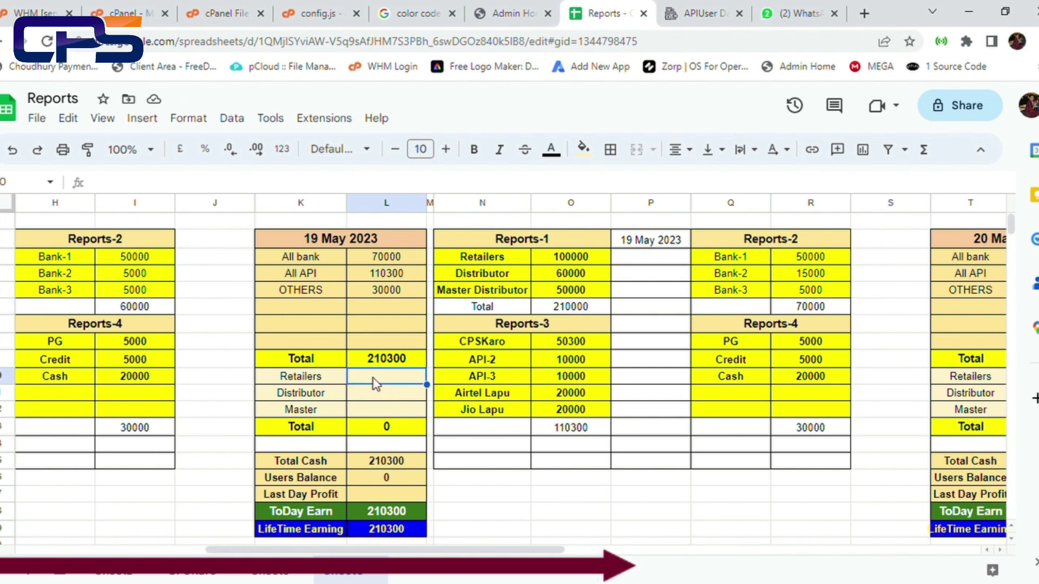
pyautogui.write('10000')
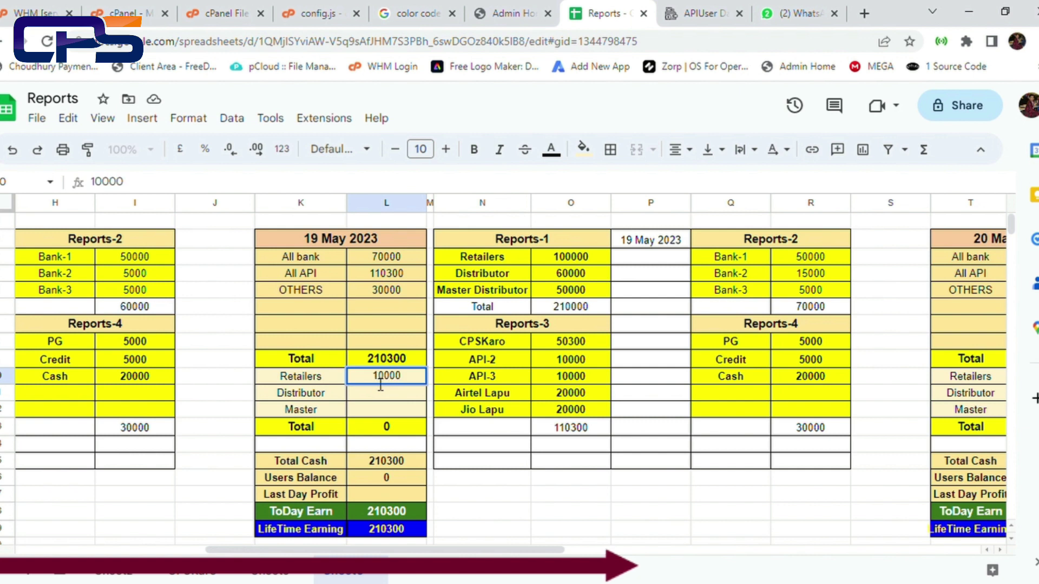
pyautogui.write('0')
pyautogui.press('Return')
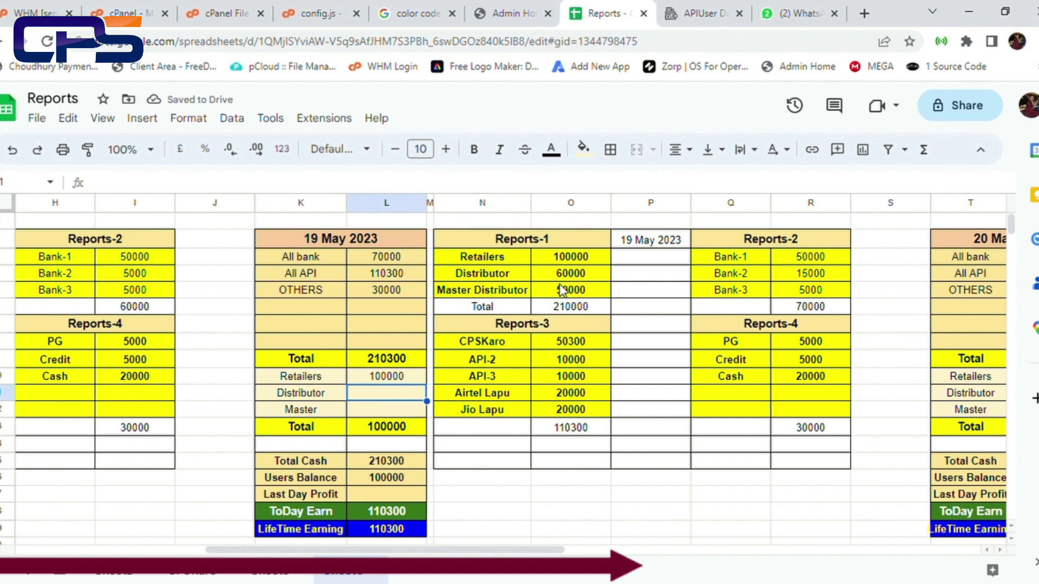
pyautogui.write('60000')
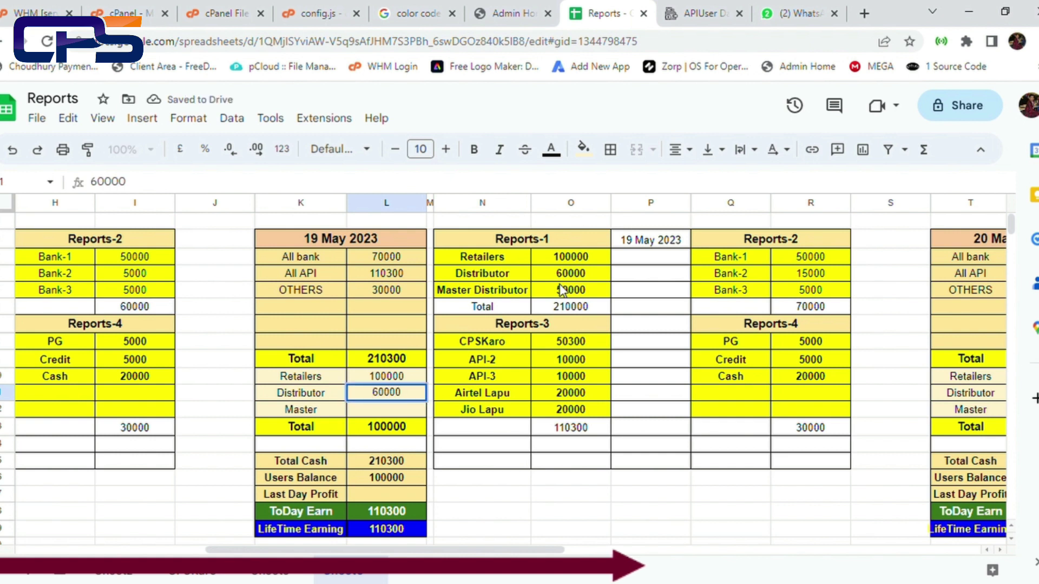
pyautogui.press('Return')
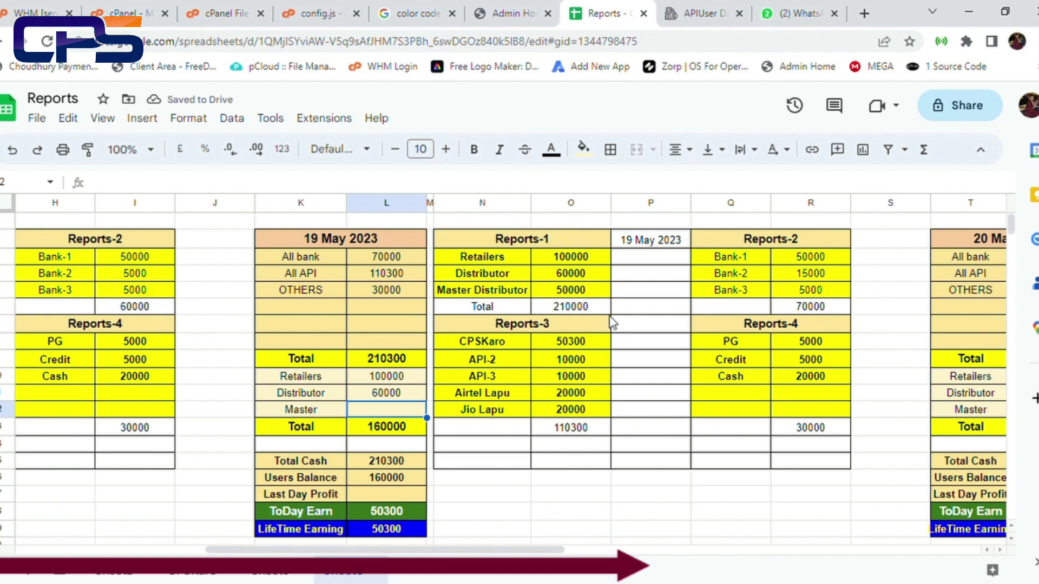
pyautogui.write('50000')
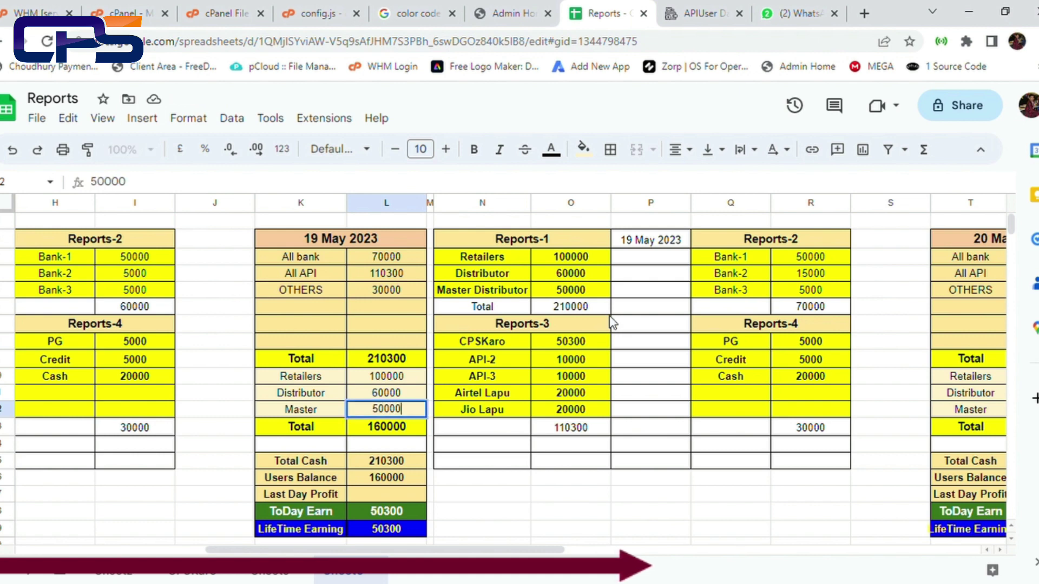
pyautogui.click(522, 519)
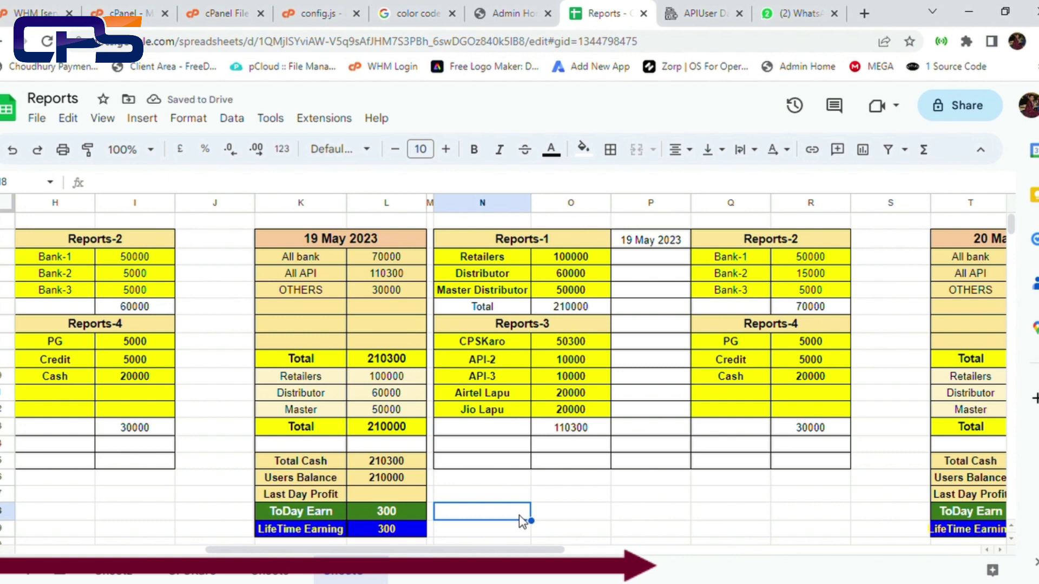
# Step: Examine the ToDay Earn cell and its formula in the 19 May 2023 block
pyautogui.scroll(-2, 520, 515)
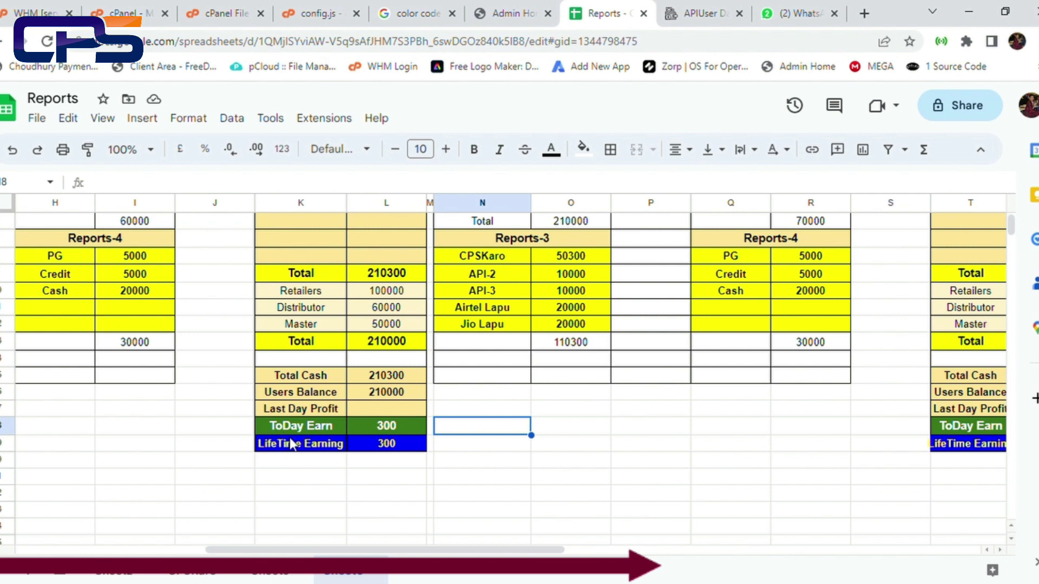
pyautogui.click(401, 424)
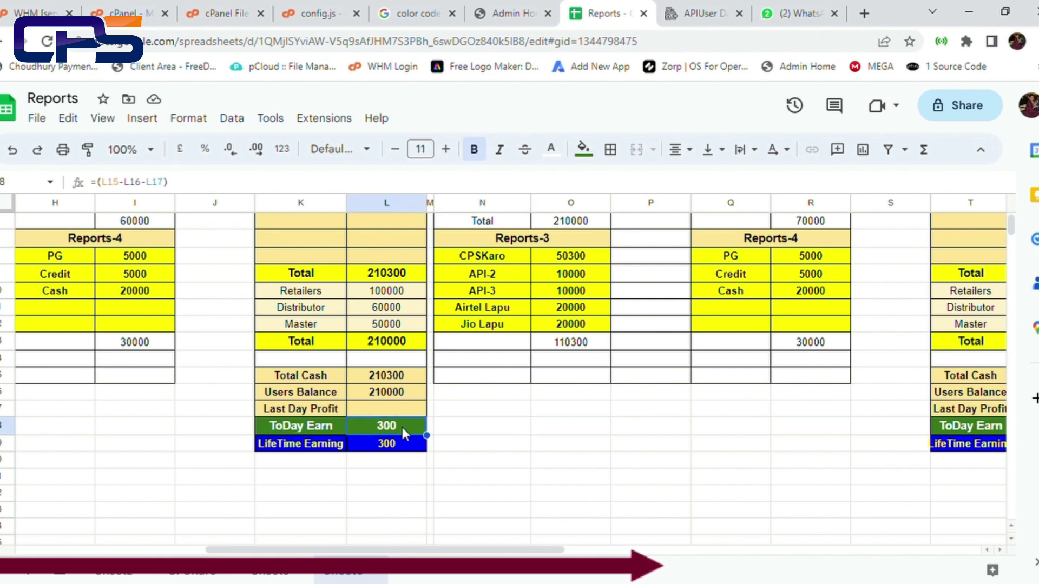
pyautogui.click(524, 463)
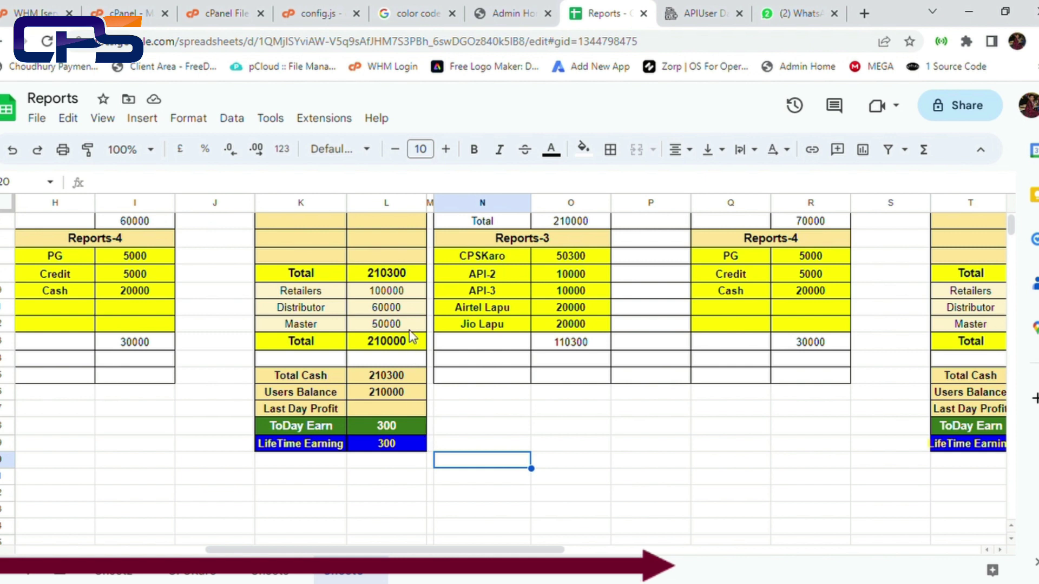
# Step: Change the Retailers amount in the 19 May 2023 block to 100500
pyautogui.click(420, 292)
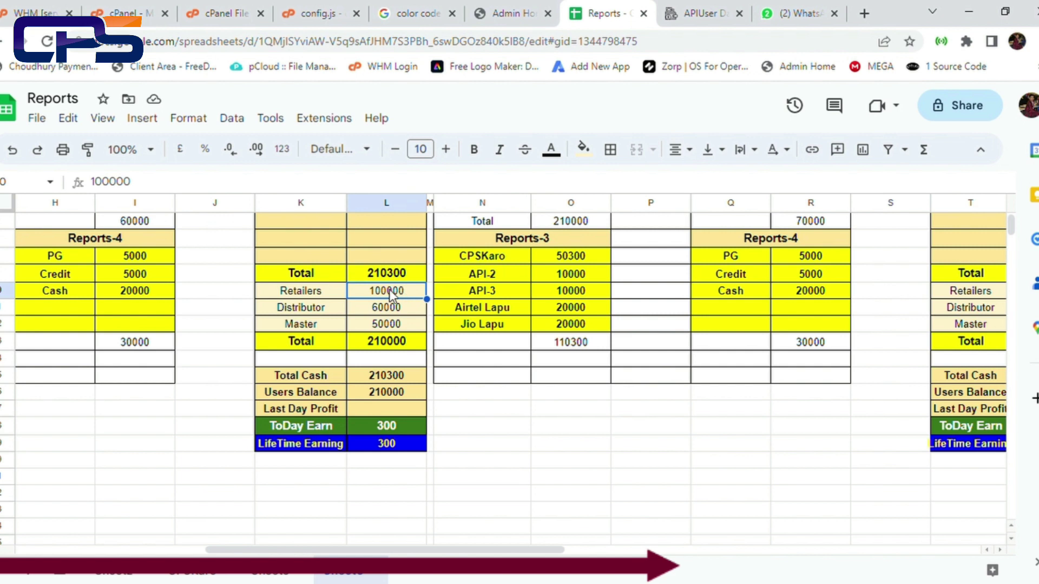
pyautogui.doubleClick(391, 288)
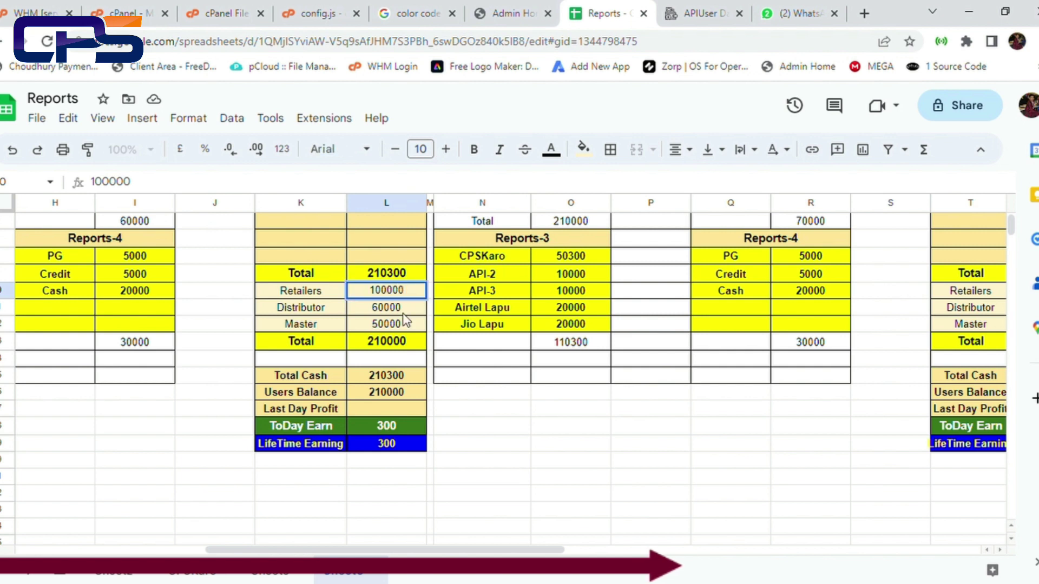
pyautogui.press('BackSpace')
pyautogui.write('5')
pyautogui.click(467, 406)
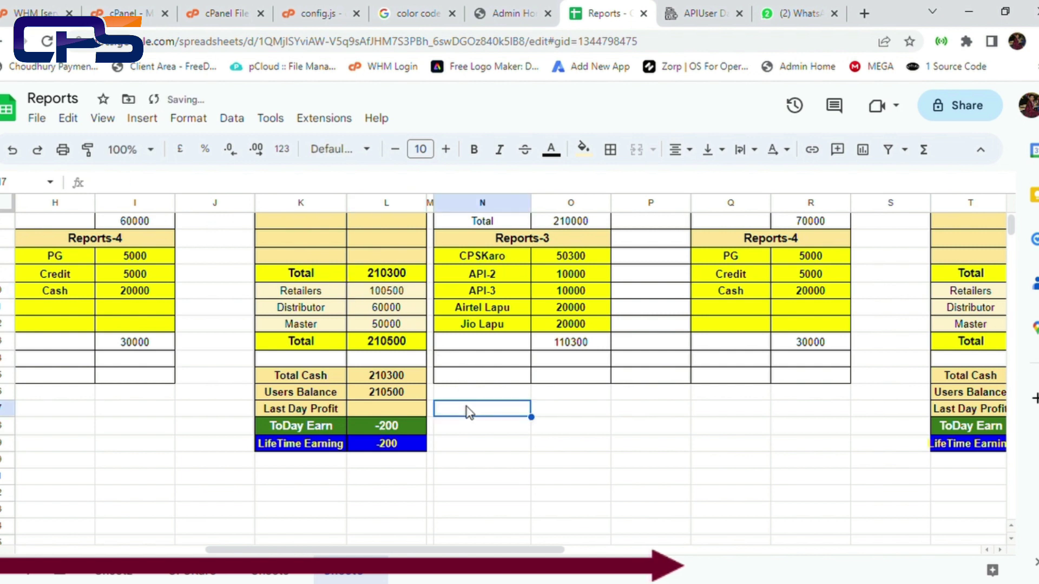
# Step: Restore the Retailers amount in the 19 May 2023 block to 100000
pyautogui.click(390, 289)
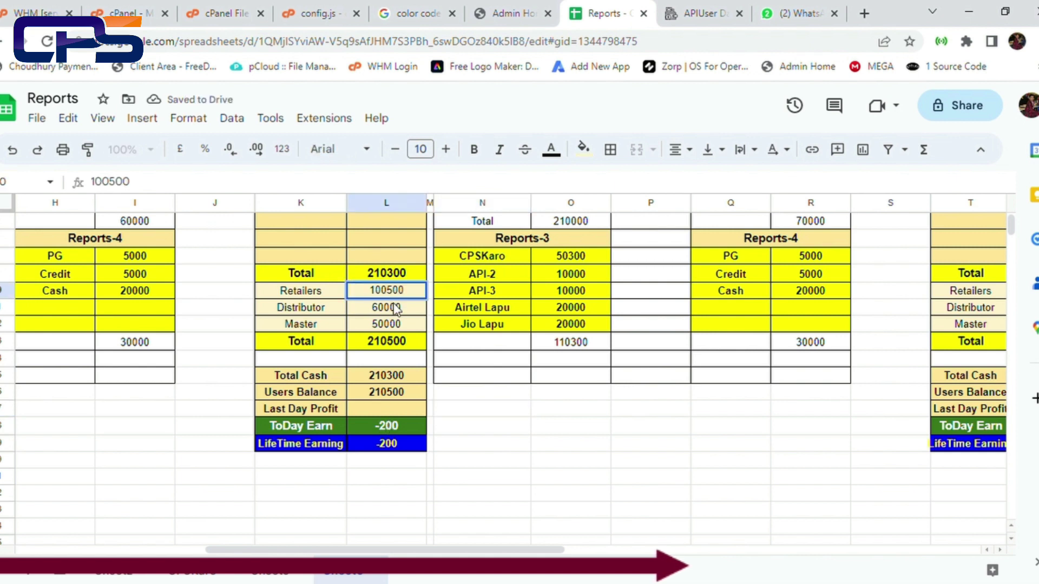
pyautogui.doubleClick(391, 290)
pyautogui.press('BackSpace')
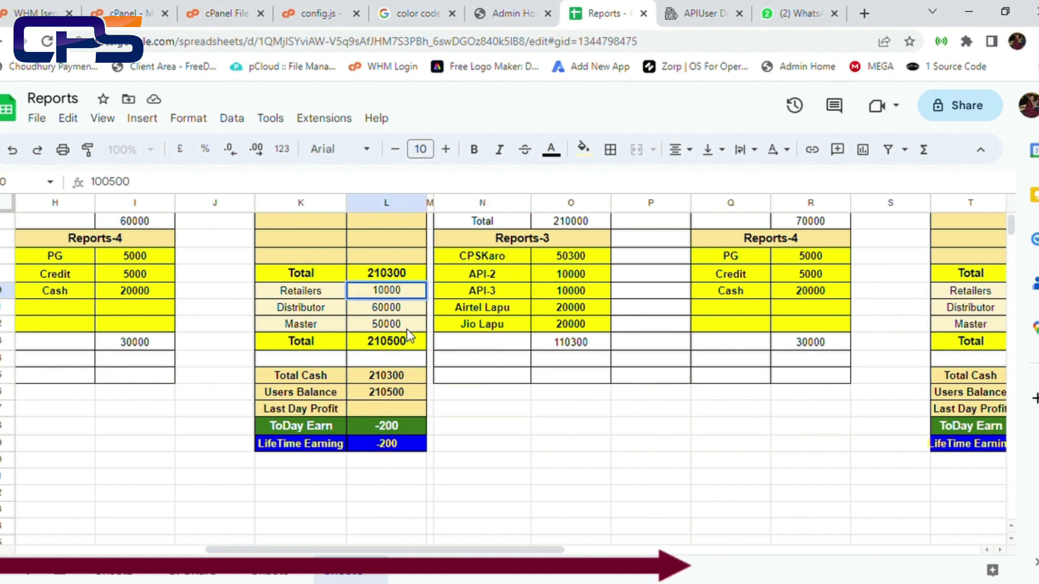
pyautogui.write('0')
pyautogui.click(513, 445)
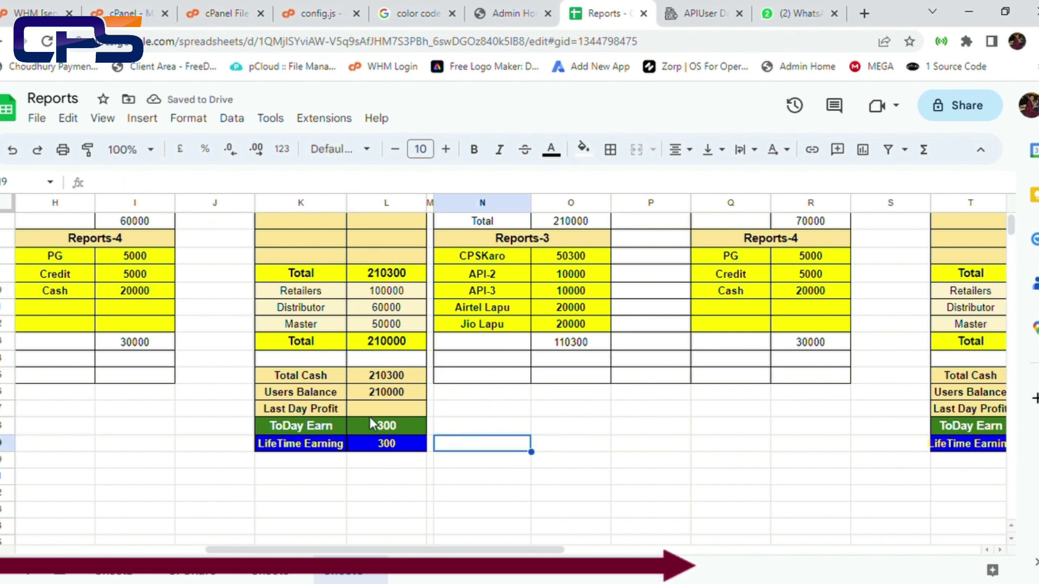
# Step: Examine the LifeTime Earning formula and the Last Day Profit cell in the 19 May 2023 block
pyautogui.click(374, 450)
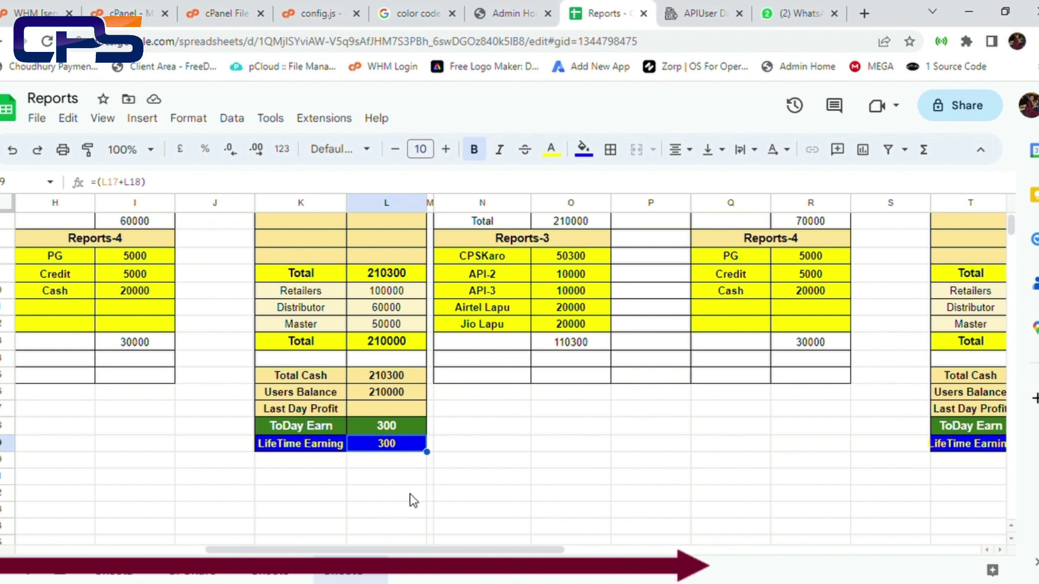
pyautogui.click(401, 410)
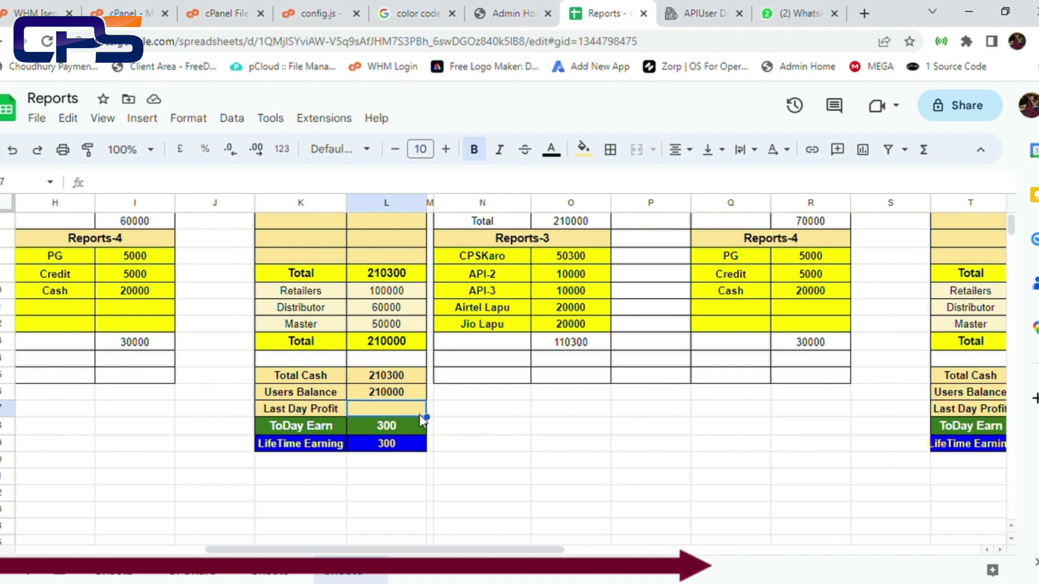
pyautogui.click(591, 464)
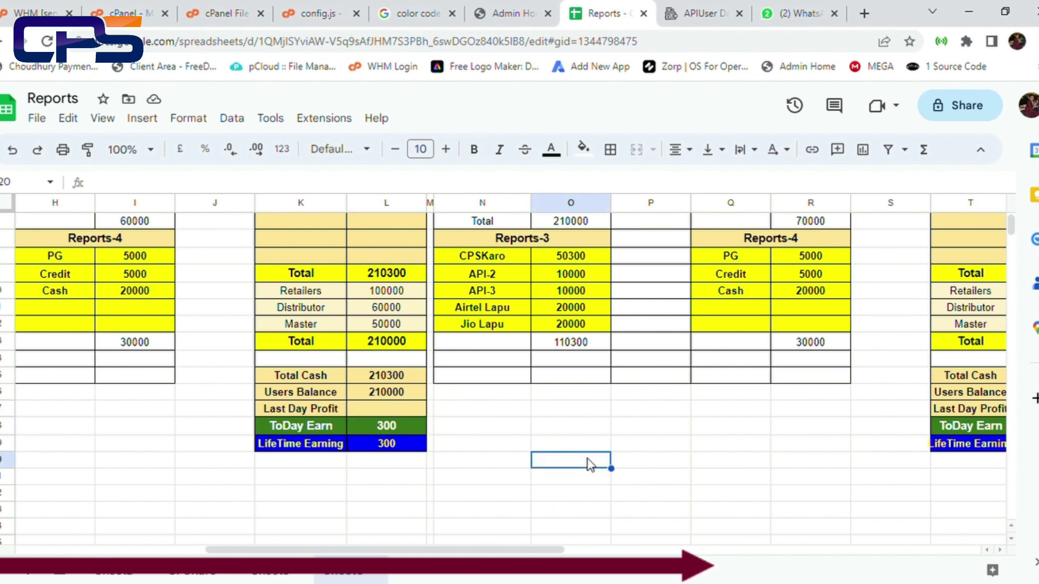
# Step: Fill the 20 May 2023 block with 60000 for All bank, 161000 for All API and 30000 for OTHERS
pyautogui.press('Right')
pyautogui.press('Right')
pyautogui.press('Right')
pyautogui.press('Right')
pyautogui.press('Right')
pyautogui.scroll(2, 591, 465)
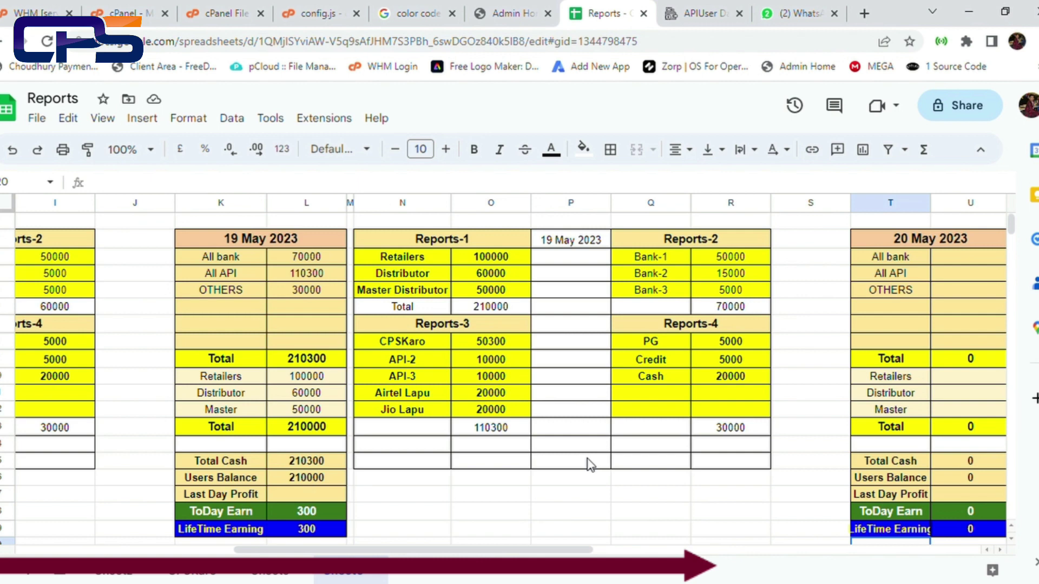
pyautogui.press('Right')
pyautogui.press('Right')
pyautogui.press('Right')
pyautogui.press('Right')
pyautogui.press('Right')
pyautogui.press('Right')
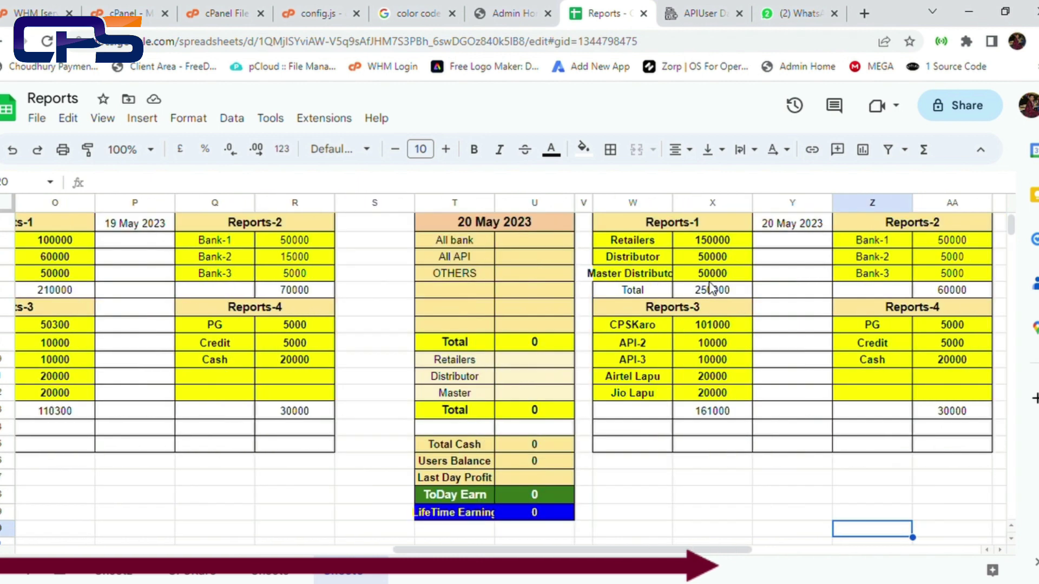
pyautogui.press('Right')
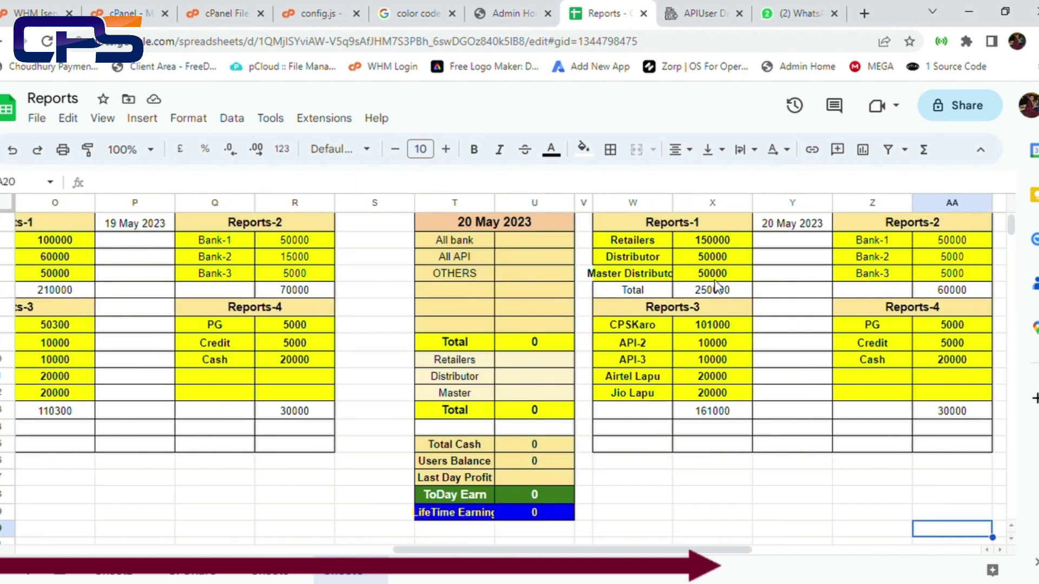
pyautogui.click(537, 242)
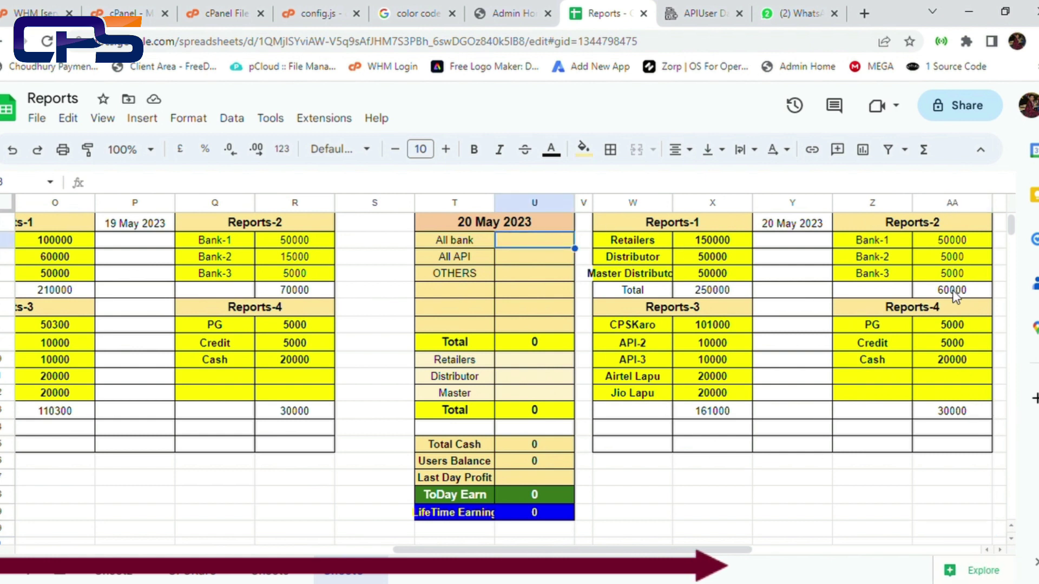
pyautogui.write('60000')
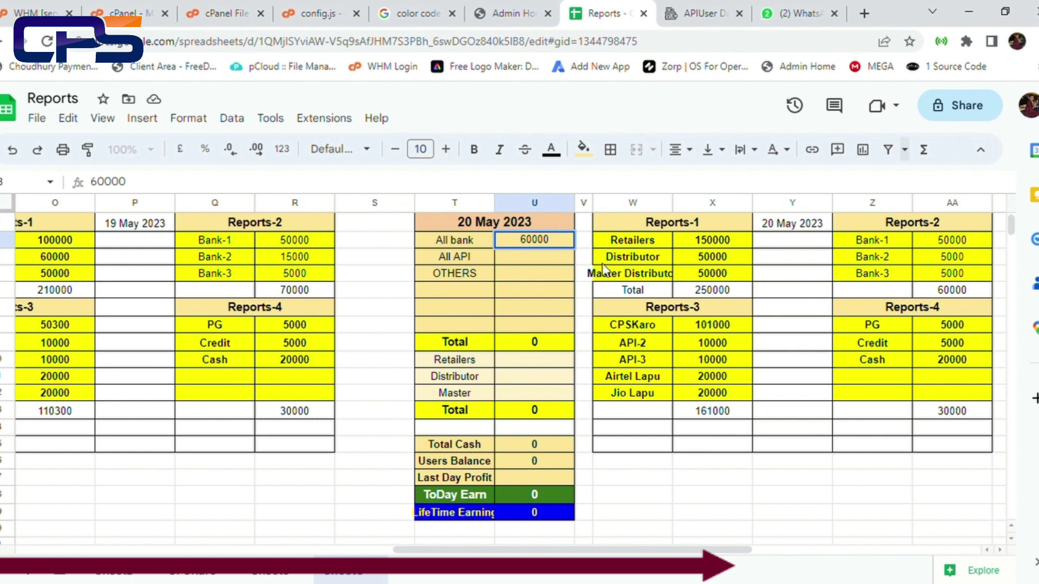
pyautogui.click(524, 260)
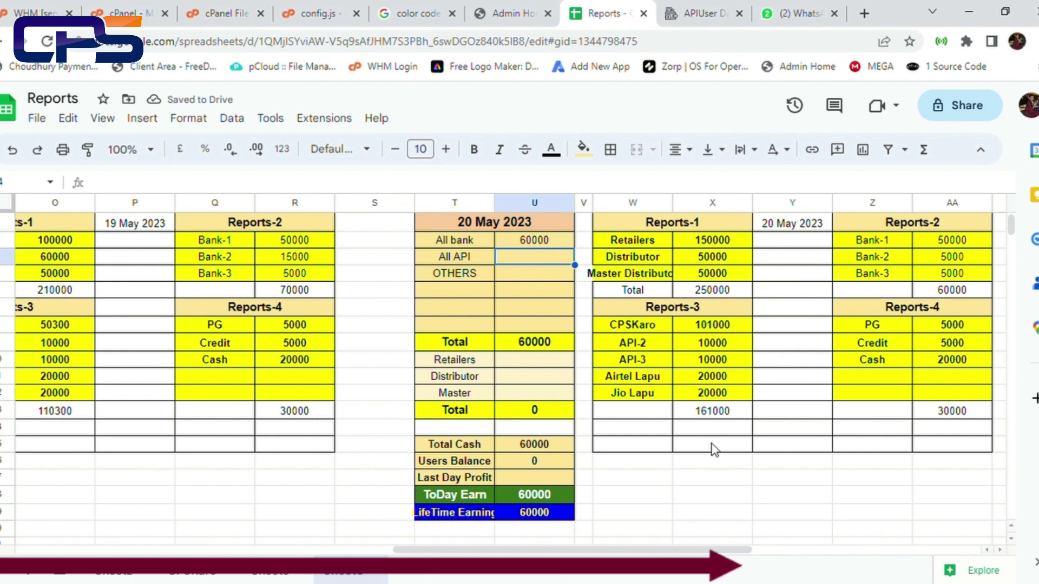
pyautogui.write('16100')
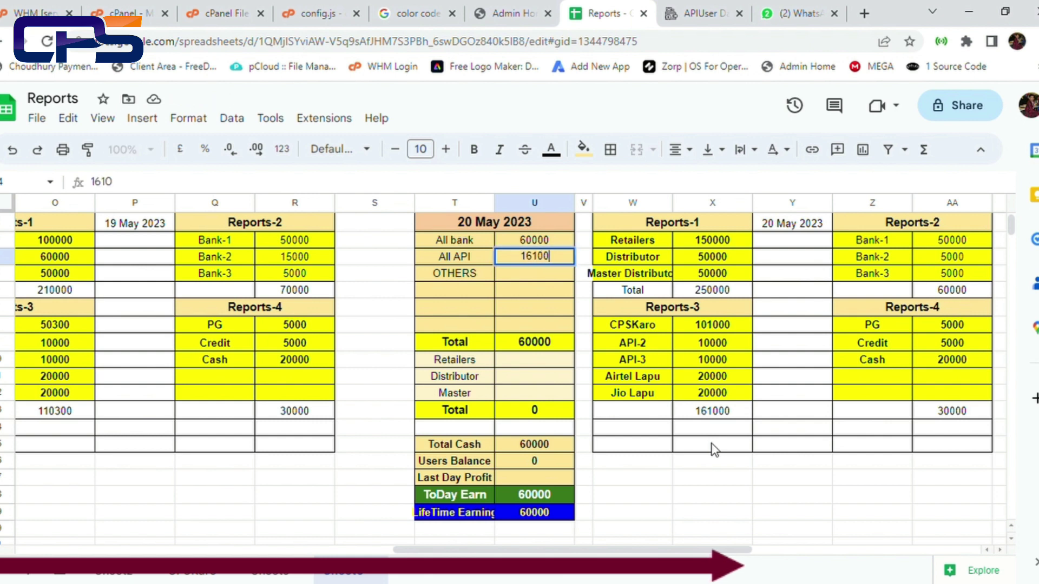
pyautogui.write('0')
pyautogui.click(710, 450)
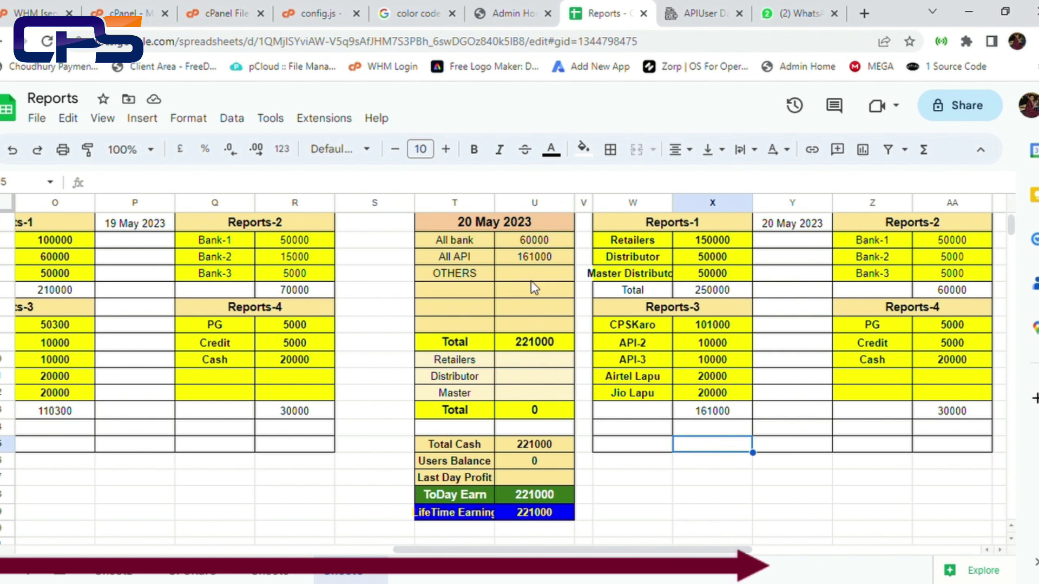
pyautogui.click(513, 276)
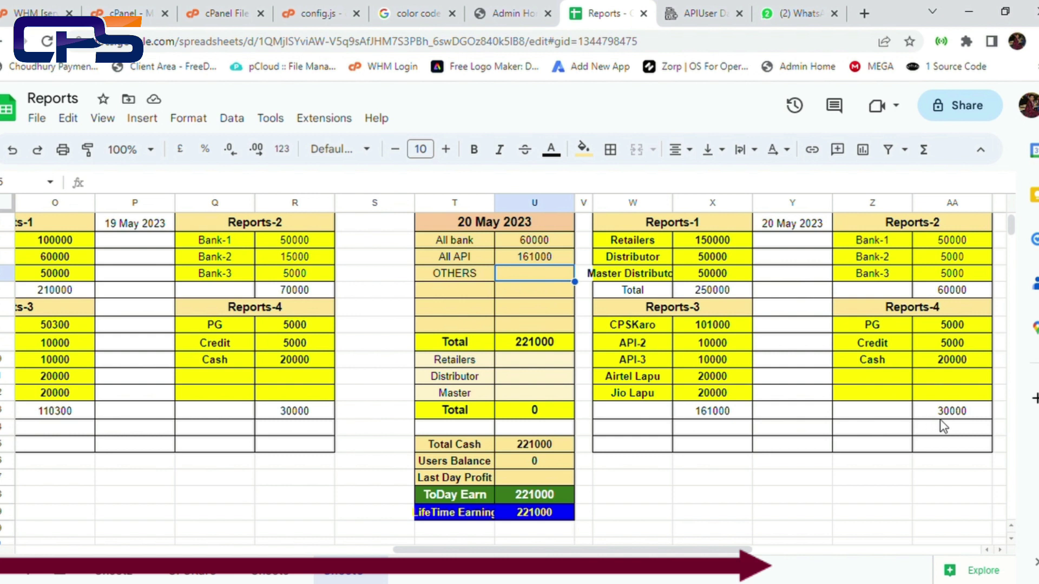
pyautogui.write('3')
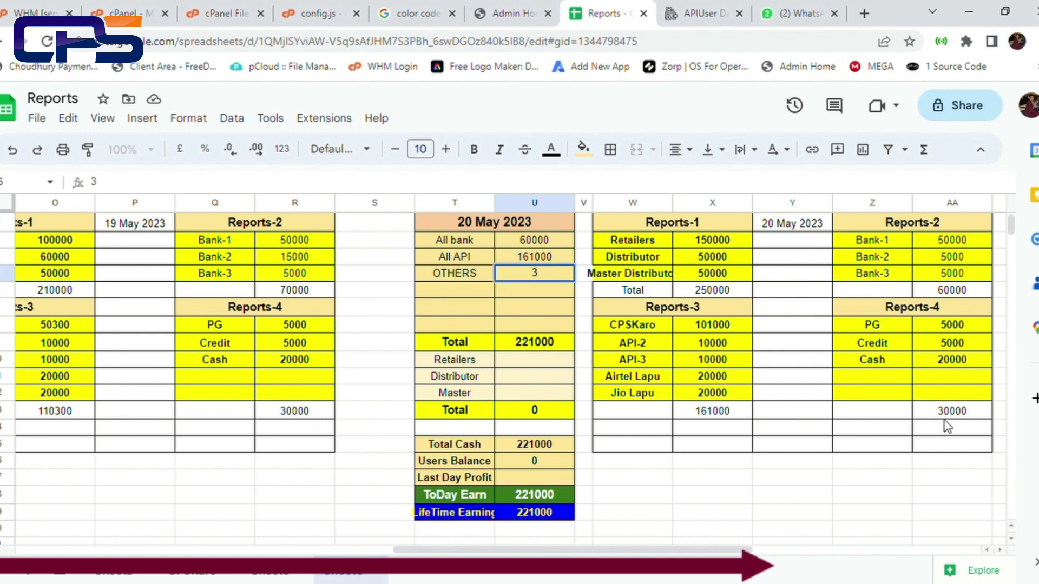
pyautogui.write('0000')
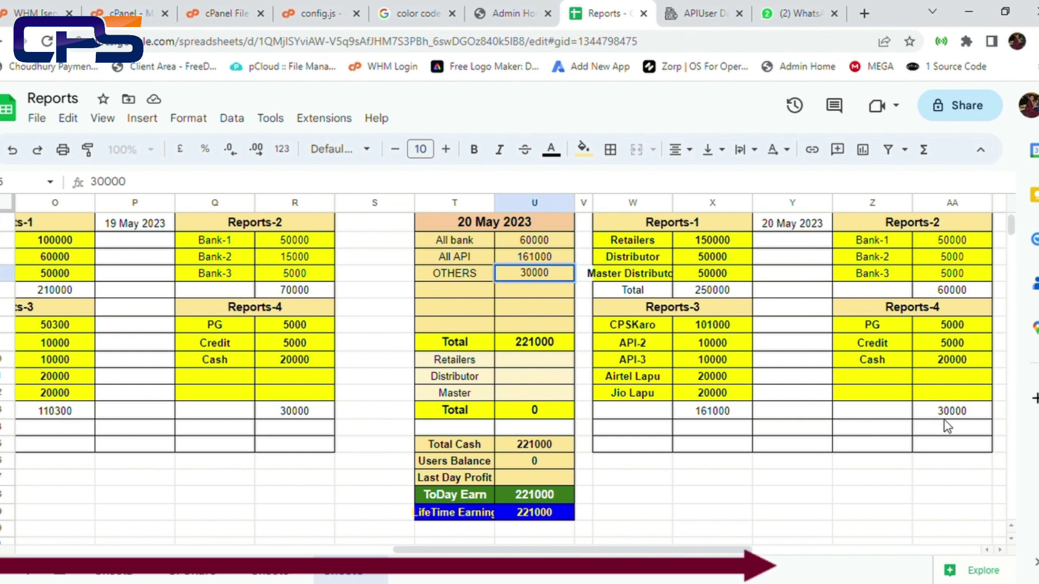
# Step: Enter 150000.15 as the Retailers amount in the 20 May 2023 block
pyautogui.click(809, 486)
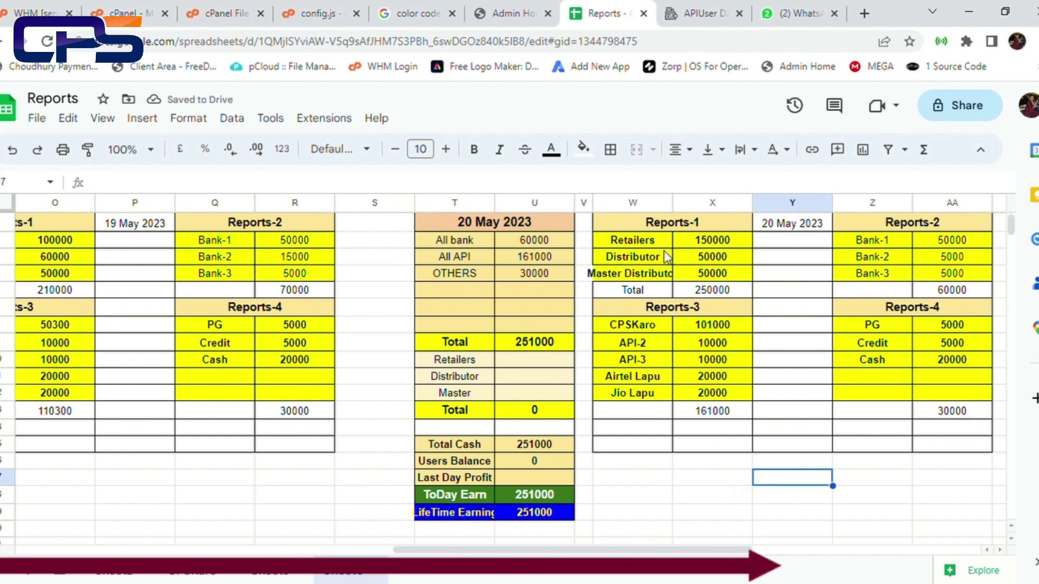
pyautogui.click(522, 364)
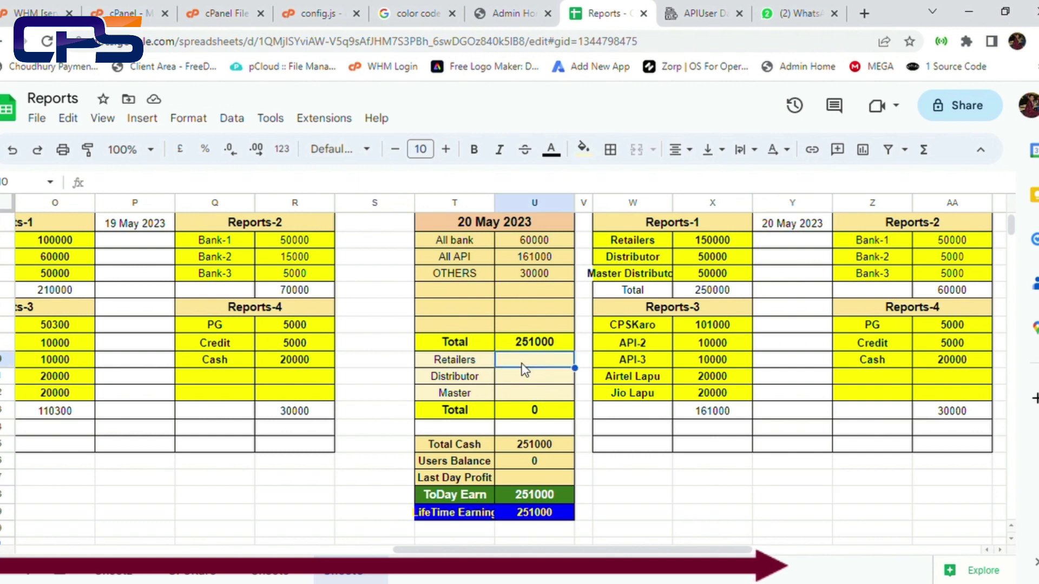
pyautogui.write('15')
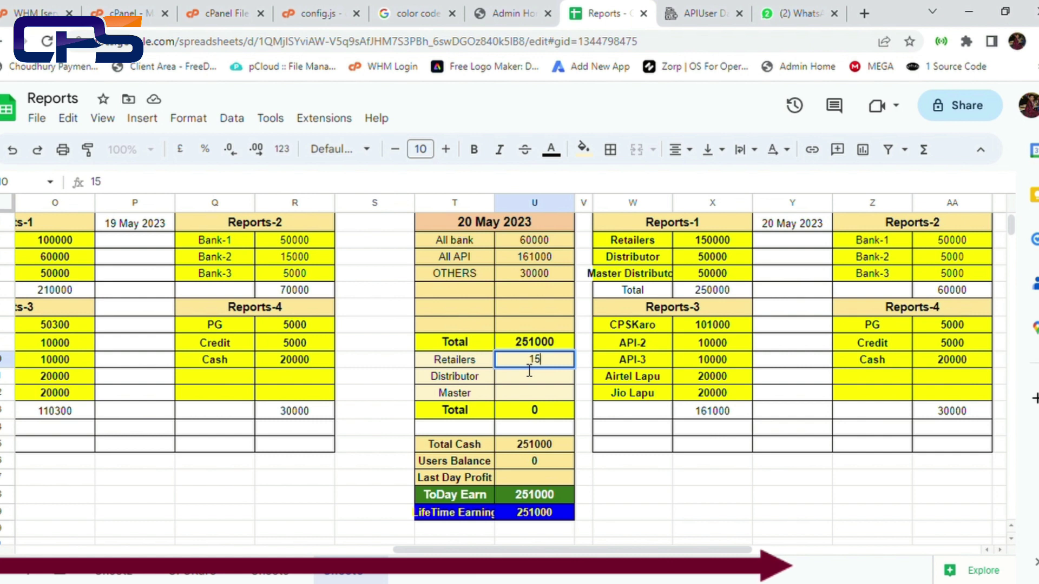
pyautogui.write('0000.10')
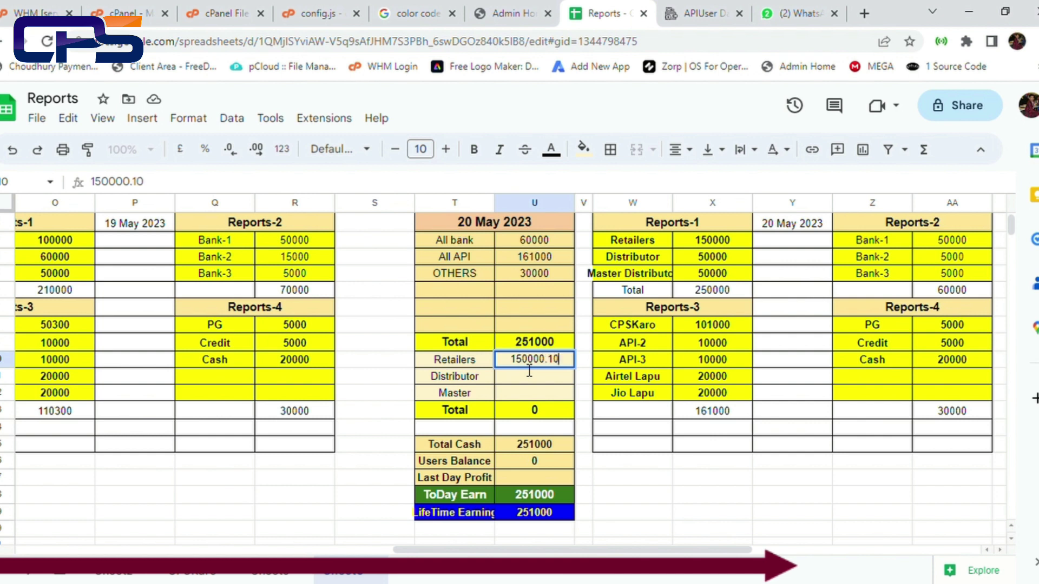
pyautogui.click(628, 521)
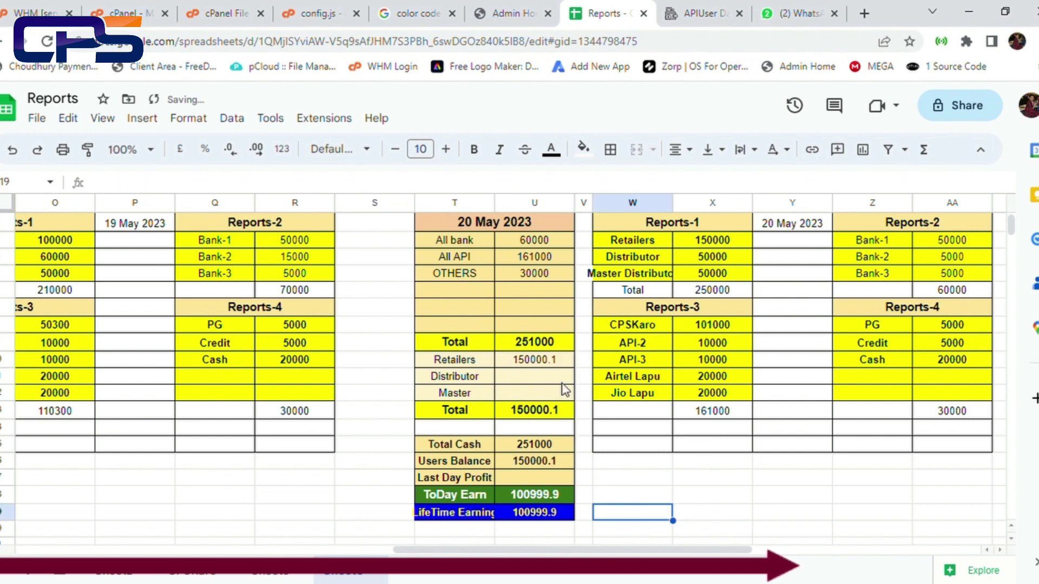
pyautogui.doubleClick(567, 360)
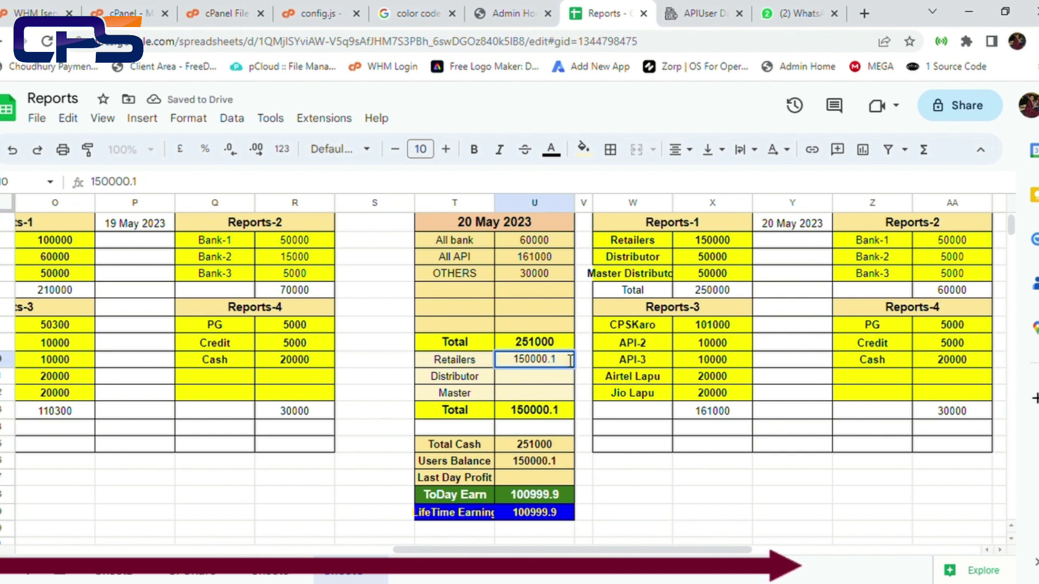
pyautogui.write('5')
pyautogui.click(654, 503)
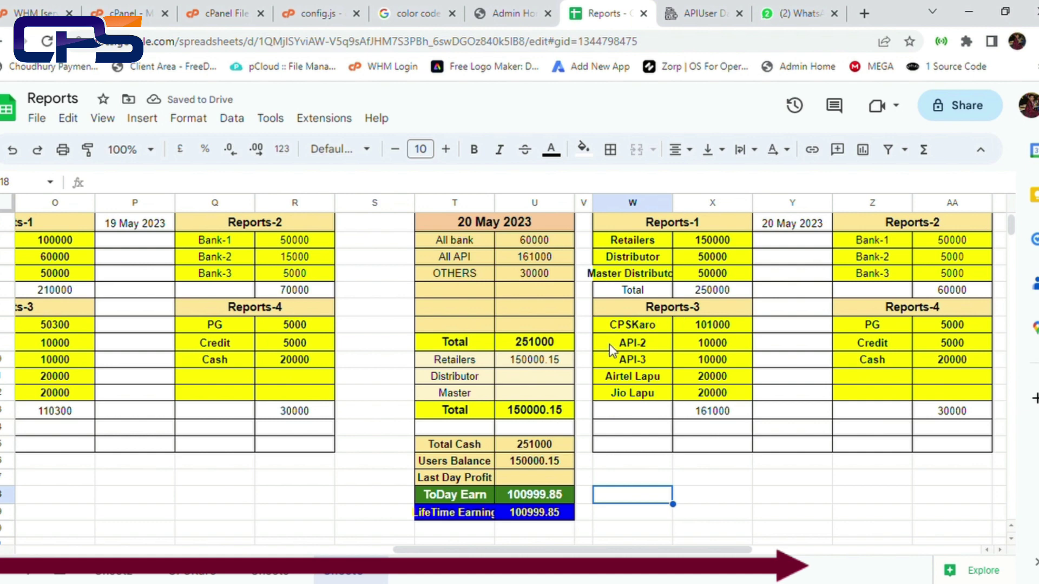
# Step: Enter 50000 for both Distributor and Master in the 20 May 2023 block
pyautogui.click(559, 386)
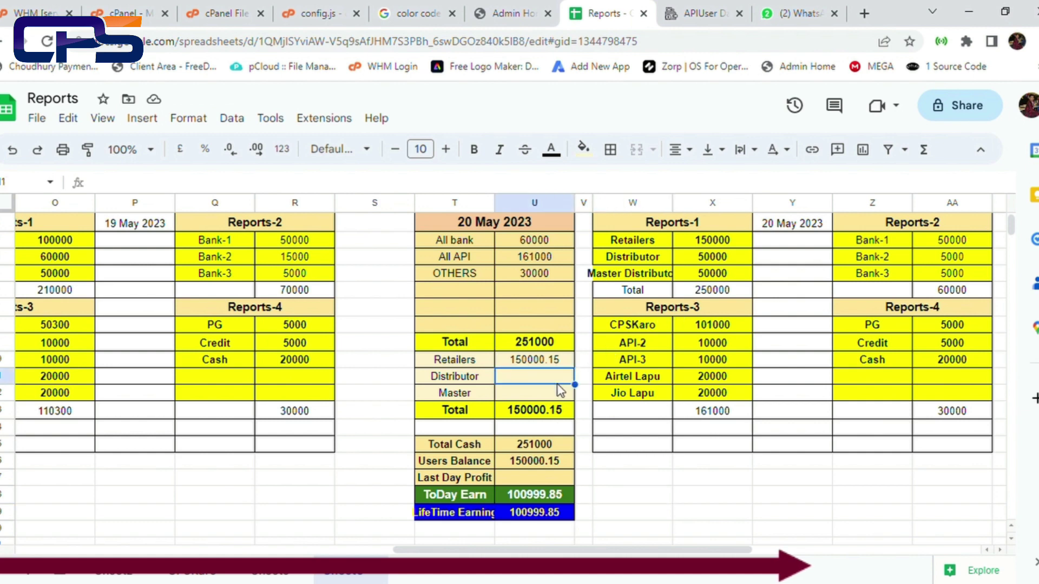
pyautogui.write('500')
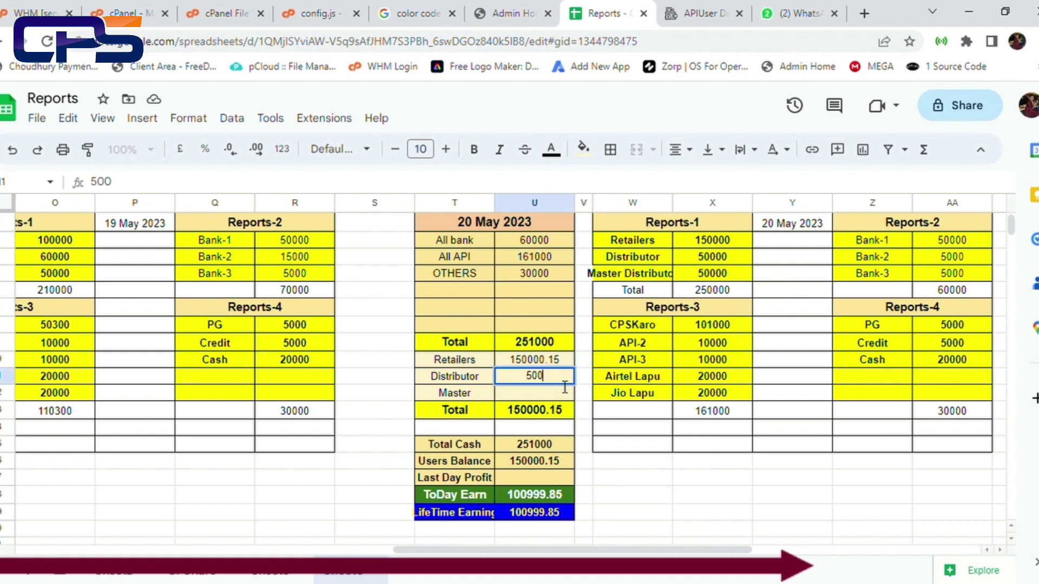
pyautogui.write('00')
pyautogui.press('Return')
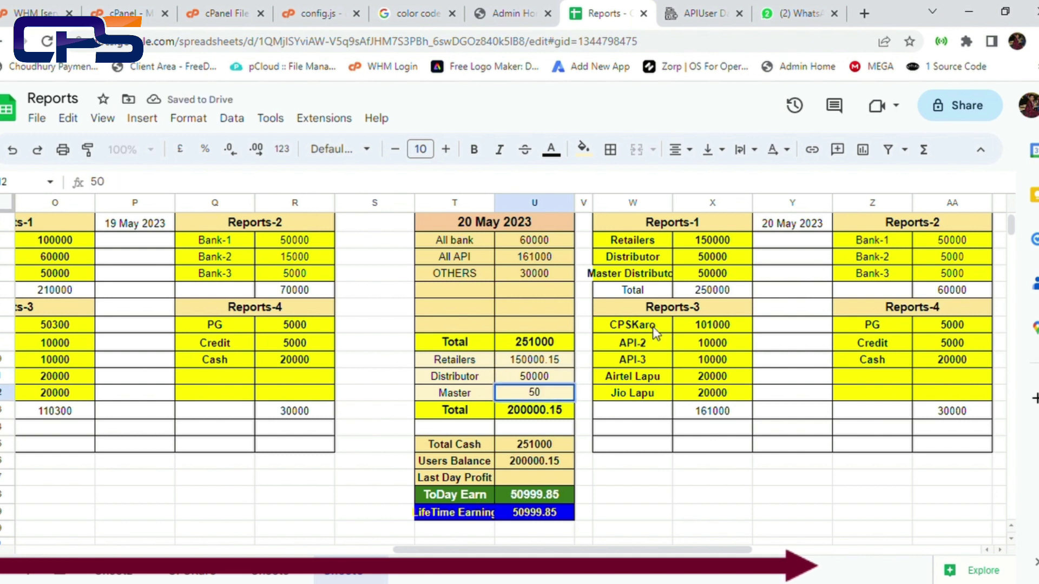
pyautogui.write('000')
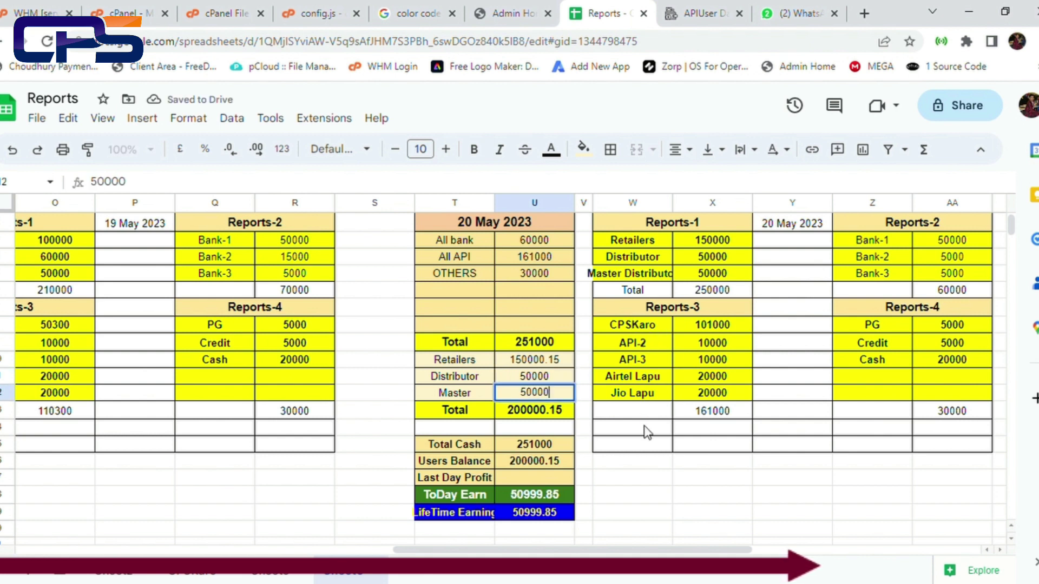
pyautogui.click(658, 466)
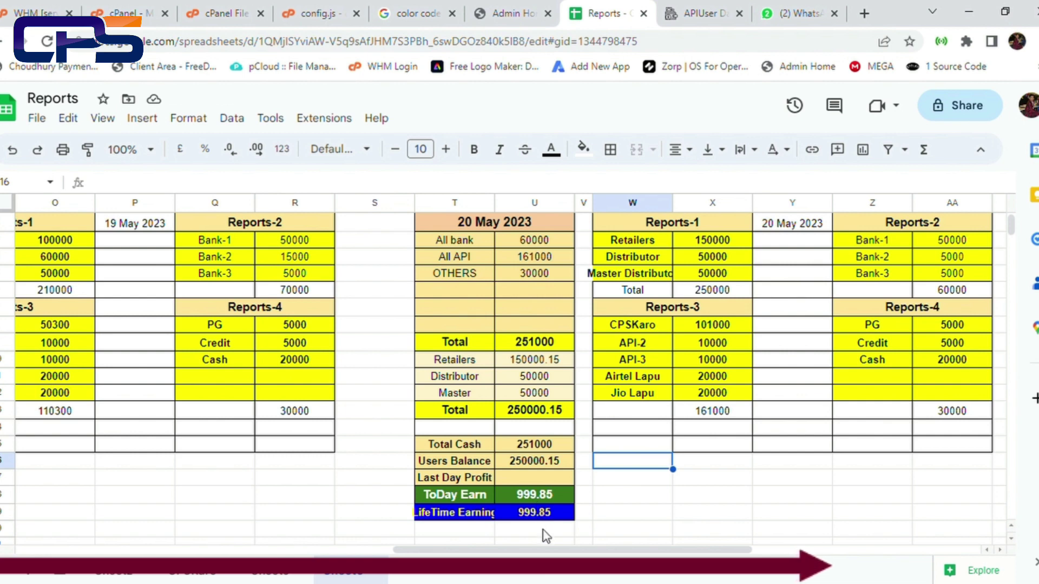
# Step: Enter the 19 May earnings of 300 as Last Day Profit in the 20 May 2023 block and inspect its ToDay Earn and LifeTime Earning formulas
pyautogui.click(374, 502)
pyautogui.press('Left')
pyautogui.press('Left')
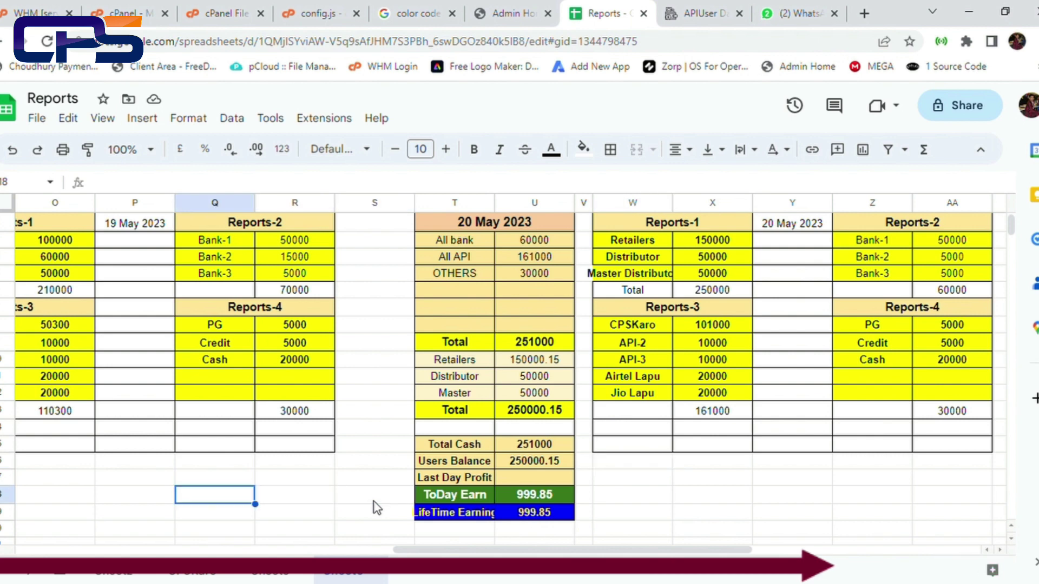
pyautogui.press('Left')
pyautogui.press('Left')
pyautogui.press('Left')
pyautogui.press('Left')
pyautogui.press('Left')
pyautogui.press('Left')
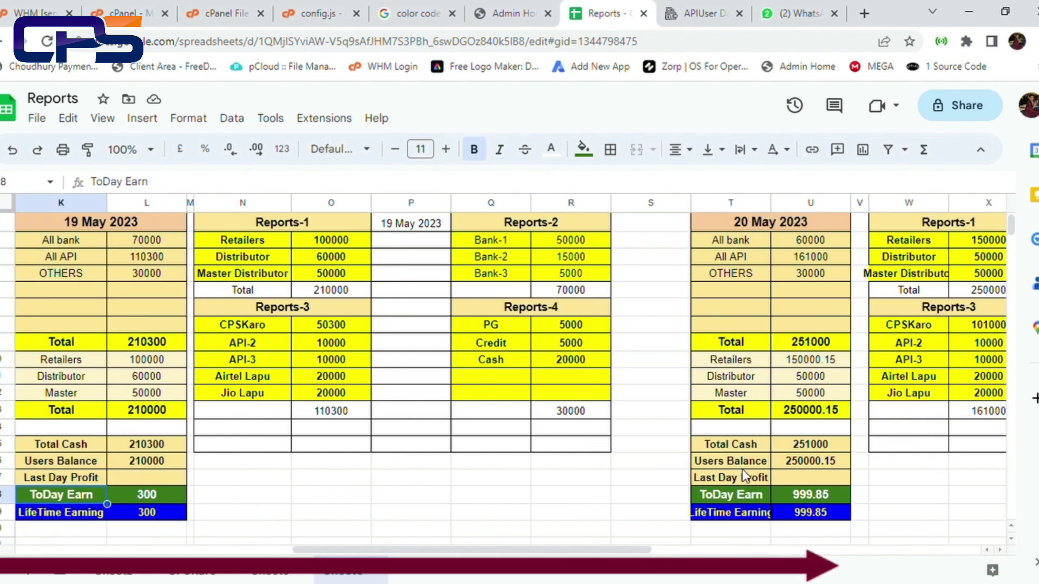
pyautogui.click(780, 476)
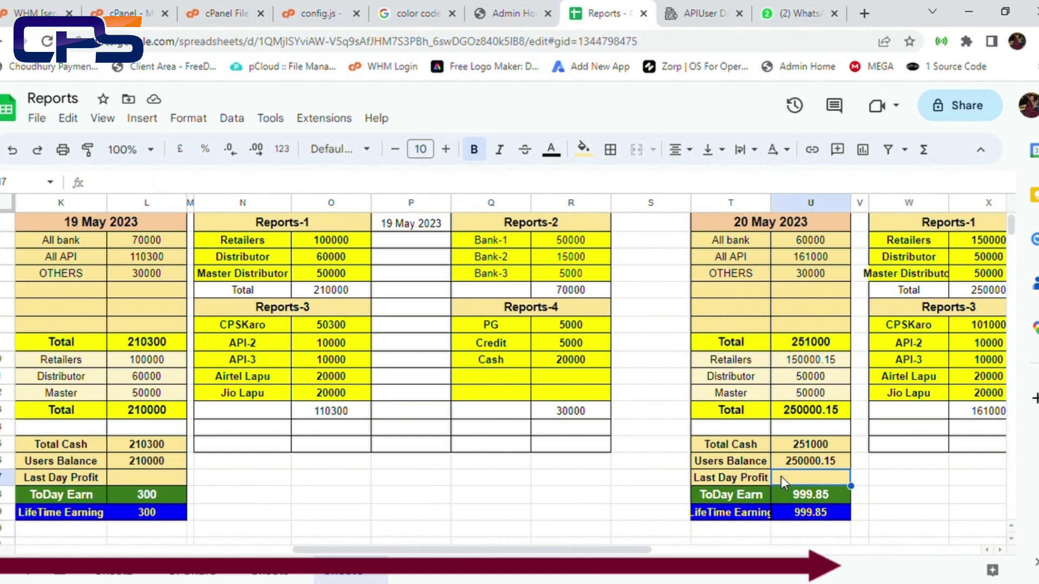
pyautogui.write('300')
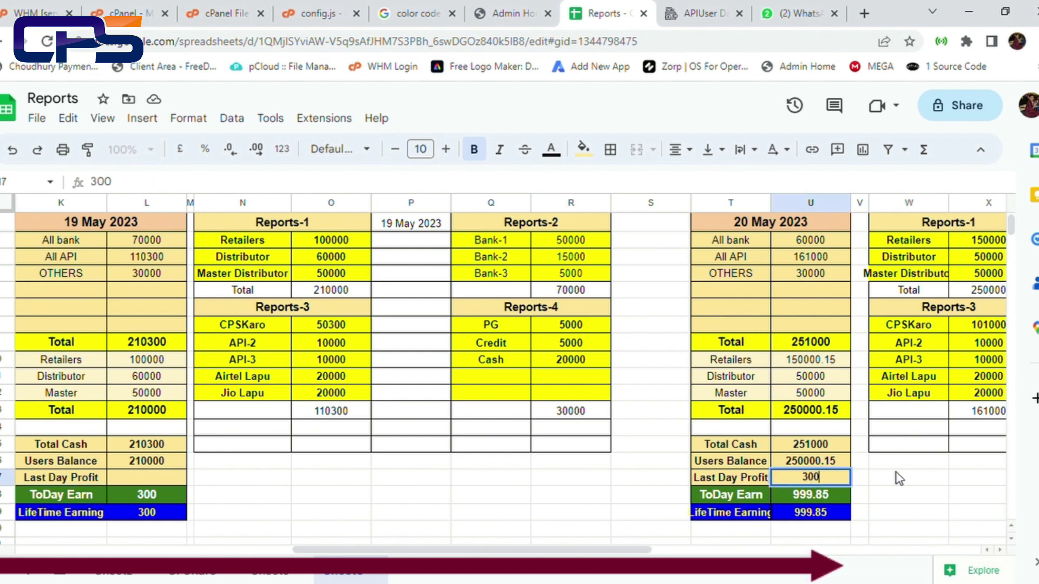
pyautogui.click(900, 479)
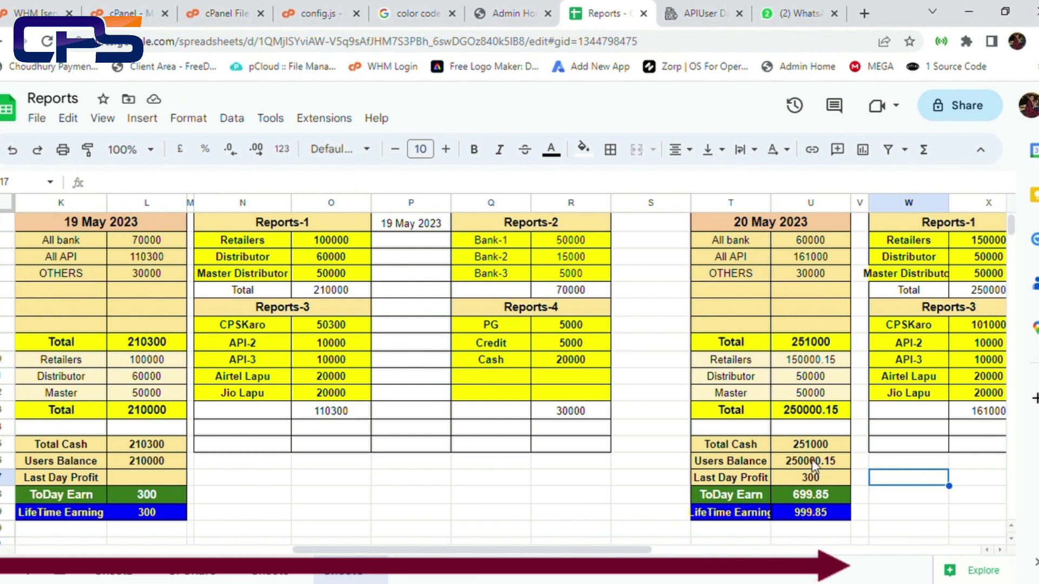
pyautogui.click(804, 497)
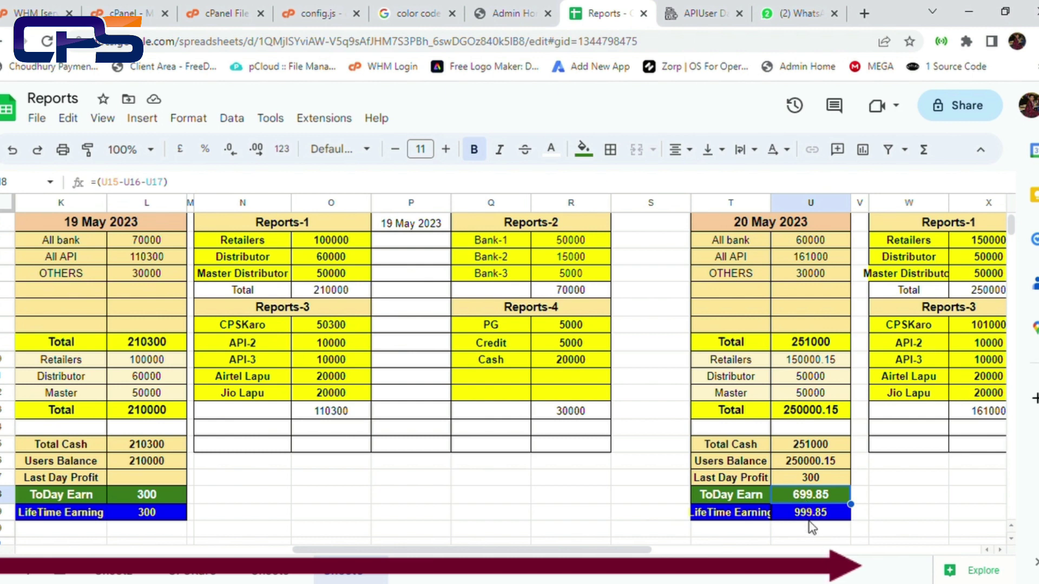
pyautogui.click(809, 519)
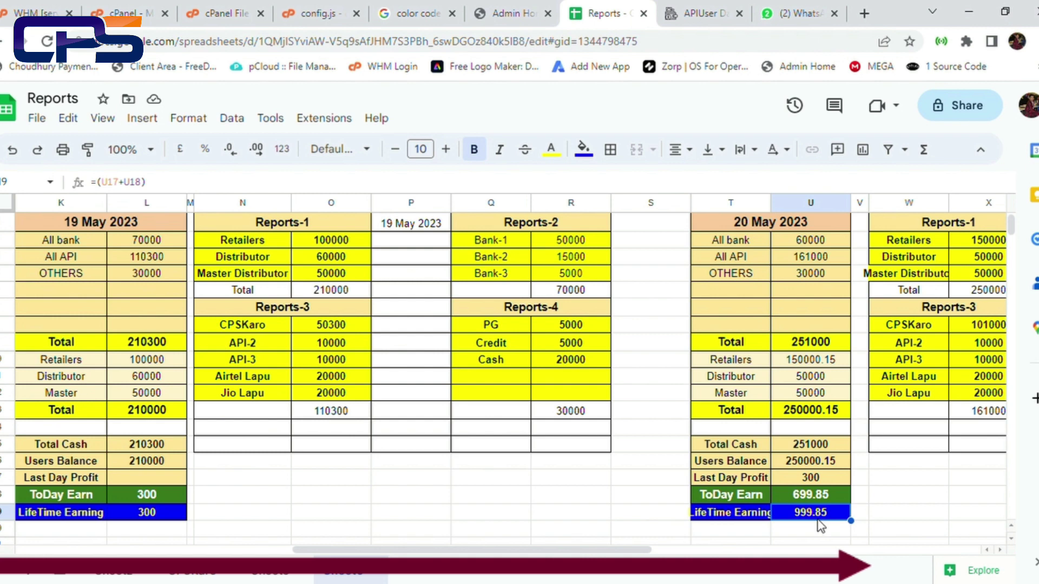
# Step: Change the Airtel Lapu amount in the 20 May 2023 Reports-3 table to 200010.55
pyautogui.click(888, 498)
pyautogui.press('Right')
pyautogui.press('Right')
pyautogui.press('Right')
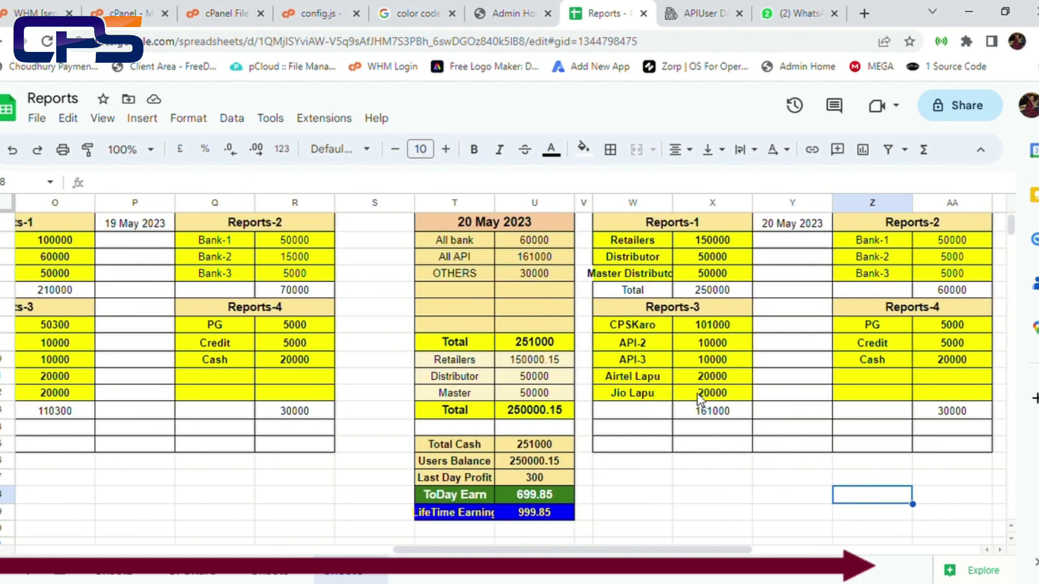
pyautogui.click(704, 377)
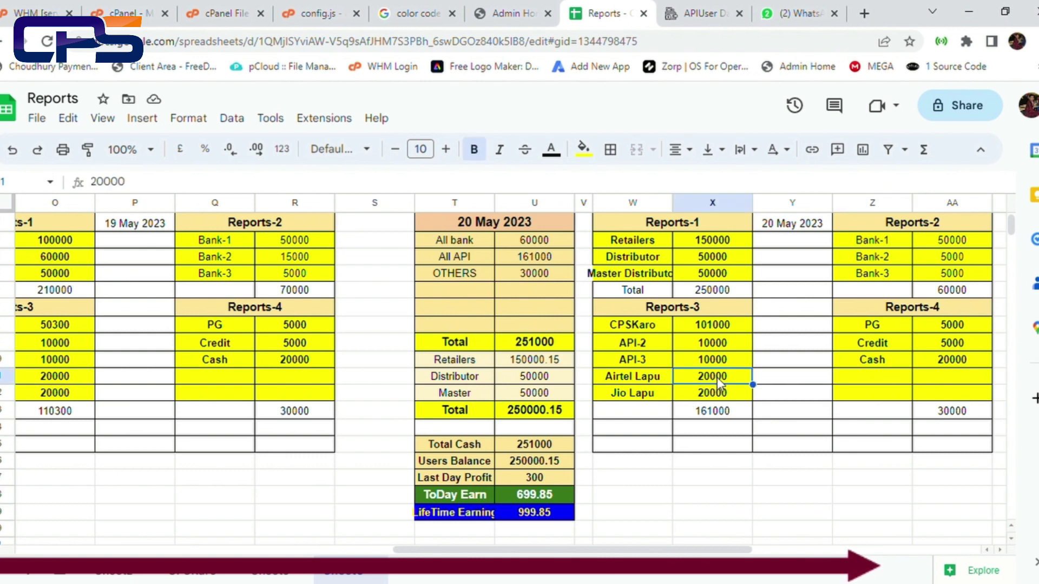
pyautogui.doubleClick(740, 380)
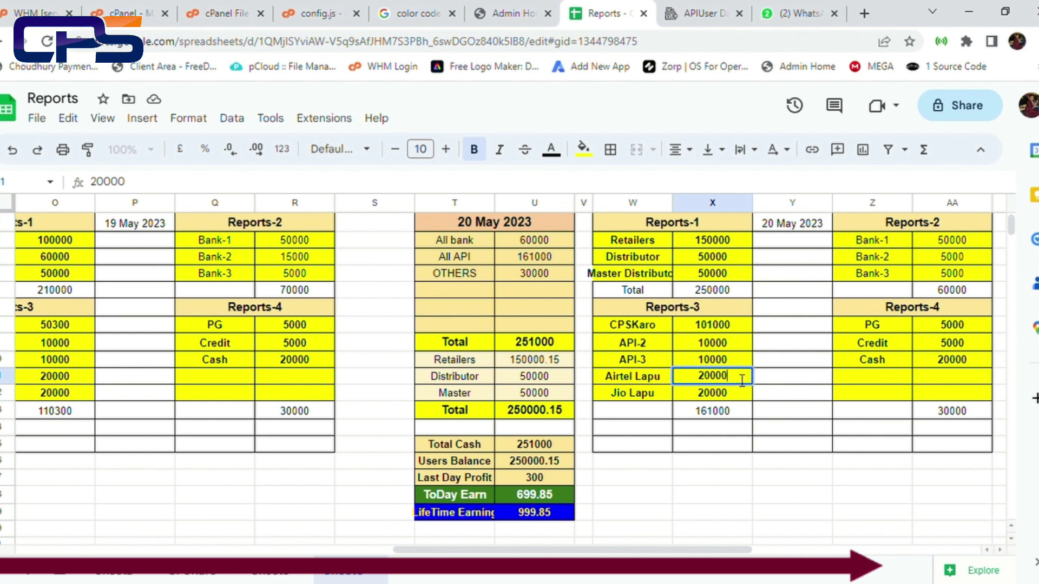
pyautogui.press('BackSpace')
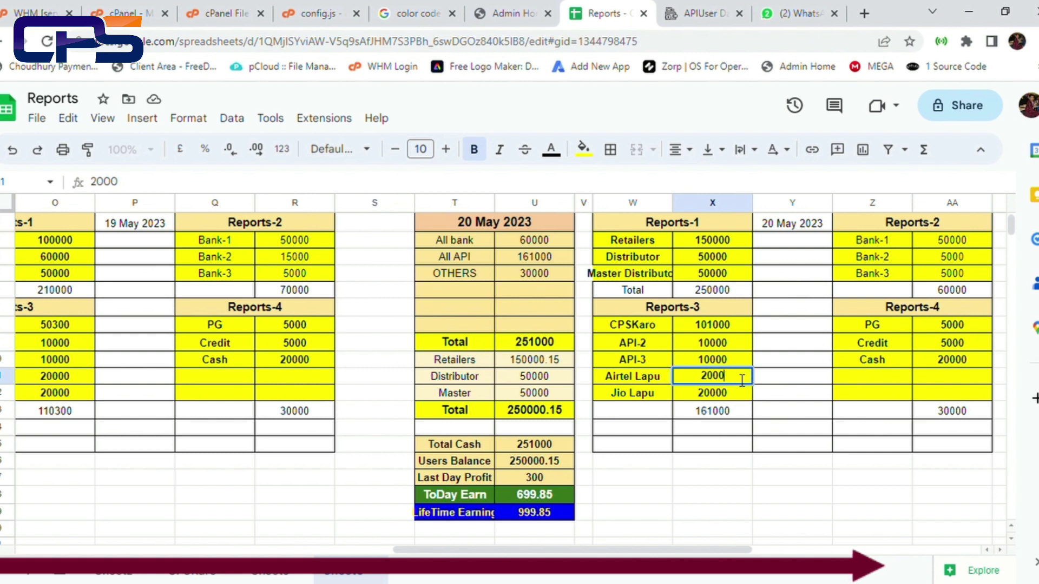
pyautogui.write('10.')
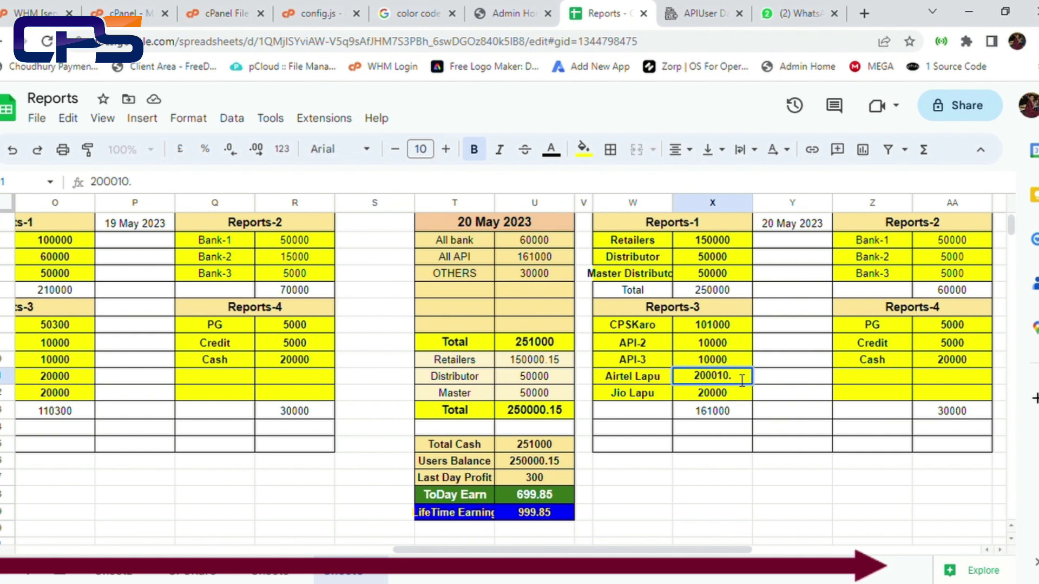
pyautogui.write('50')
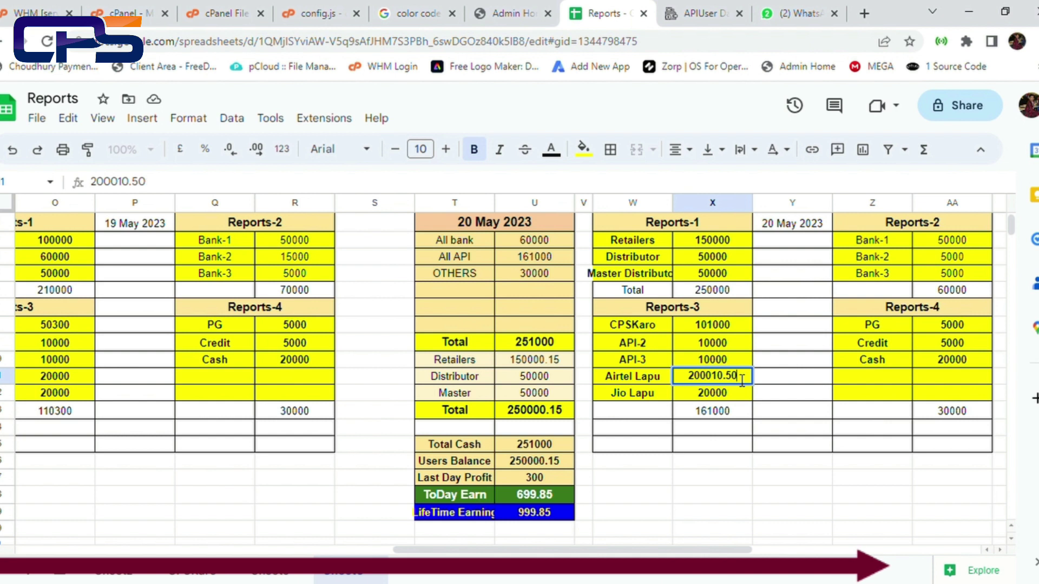
pyautogui.press('BackSpace')
pyautogui.write('5')
pyautogui.click(759, 431)
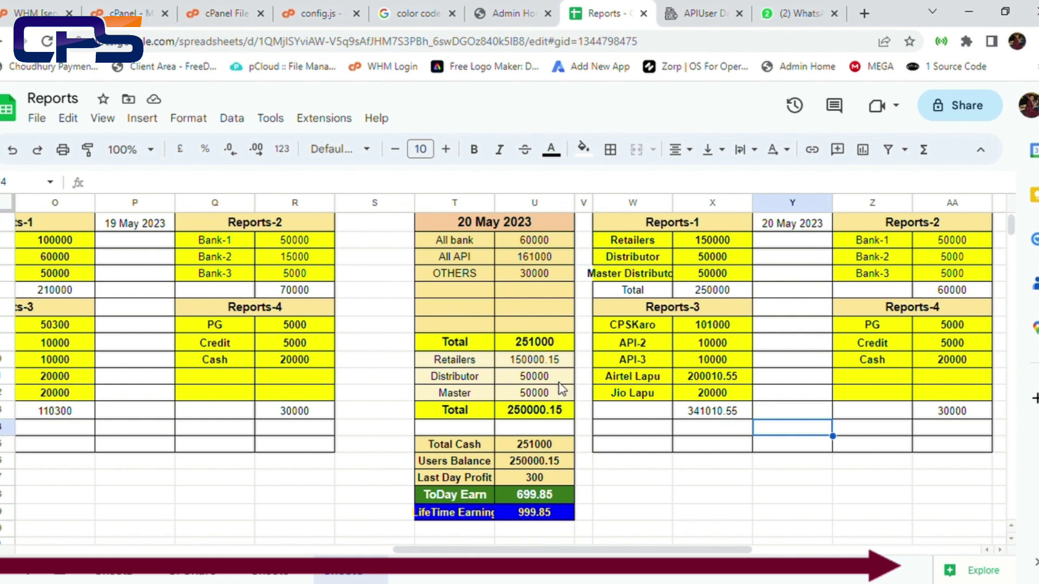
# Step: Change the All API amount in the 20 May 2023 block to 161010.55
pyautogui.click(564, 256)
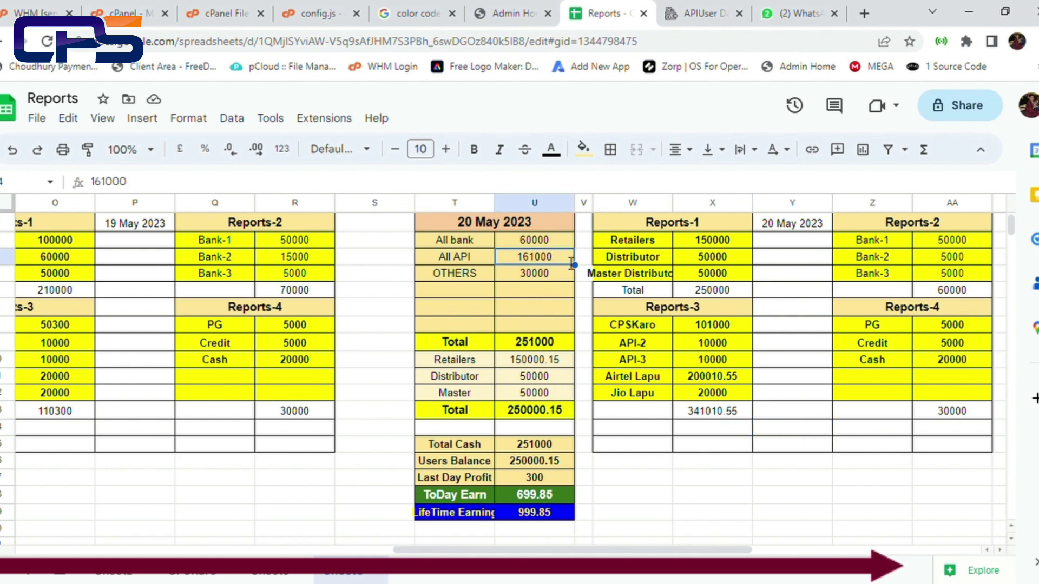
pyautogui.doubleClick(563, 255)
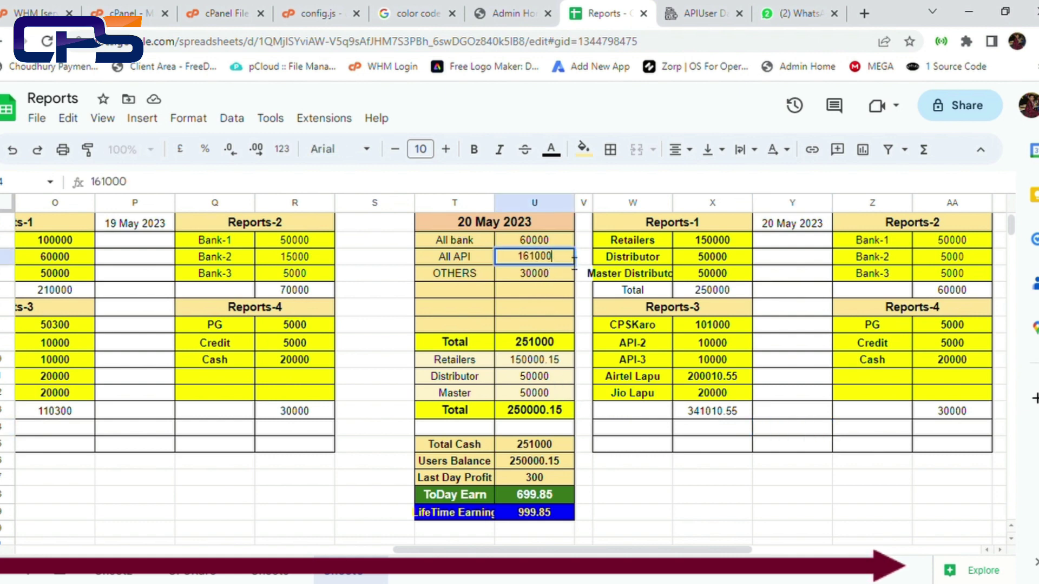
pyautogui.press('BackSpace')
pyautogui.press('BackSpace')
pyautogui.press('BackSpace')
pyautogui.write('010.55')
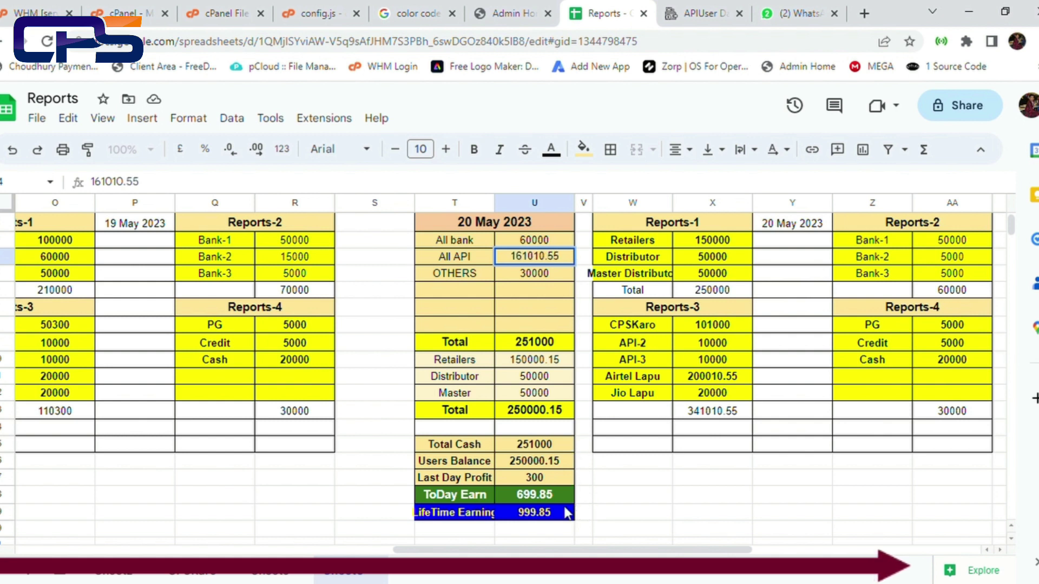
pyautogui.click(633, 479)
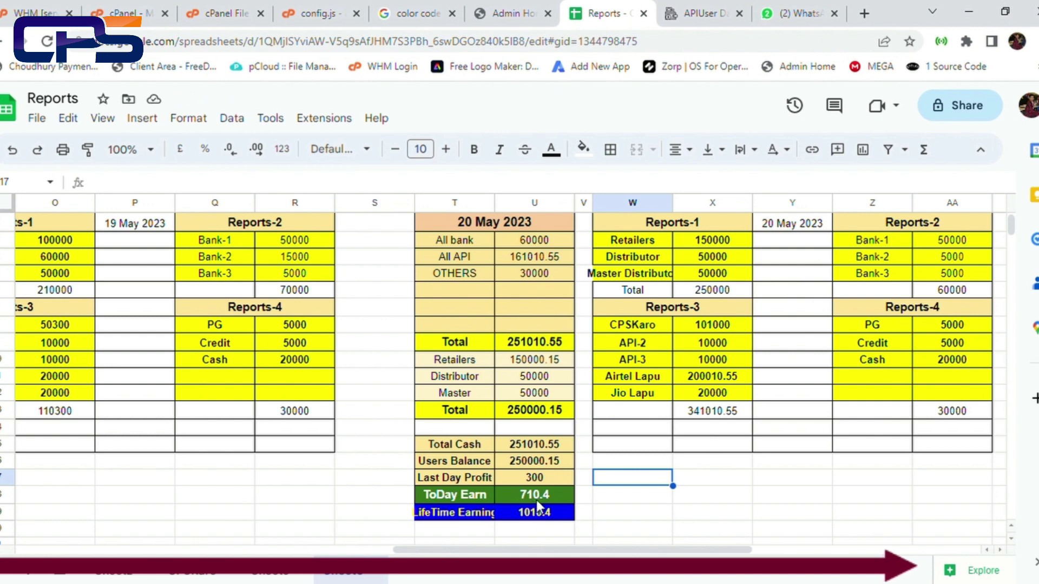
# Step: Widen columns T and W so the LifeTime Earning and Master Distributor labels fit within their cells
pyautogui.scroll(1, 537, 500)
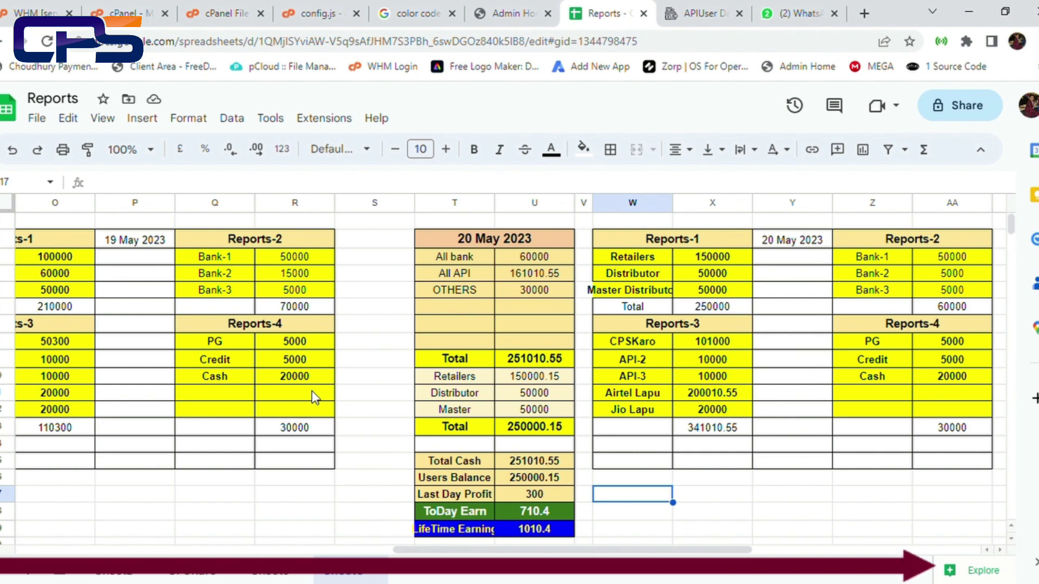
pyautogui.scroll(-1, 425, 286)
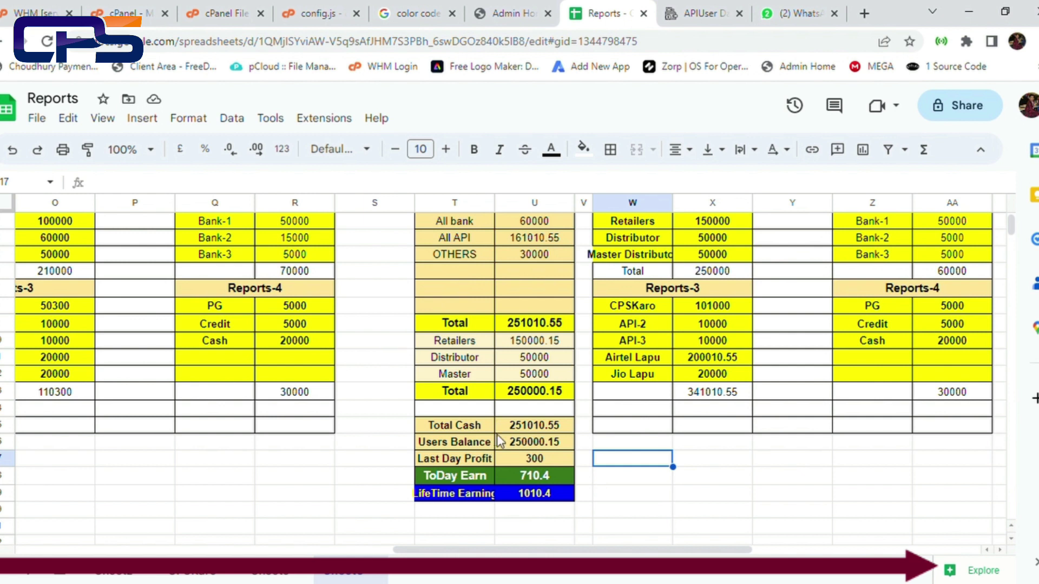
pyautogui.click(505, 479)
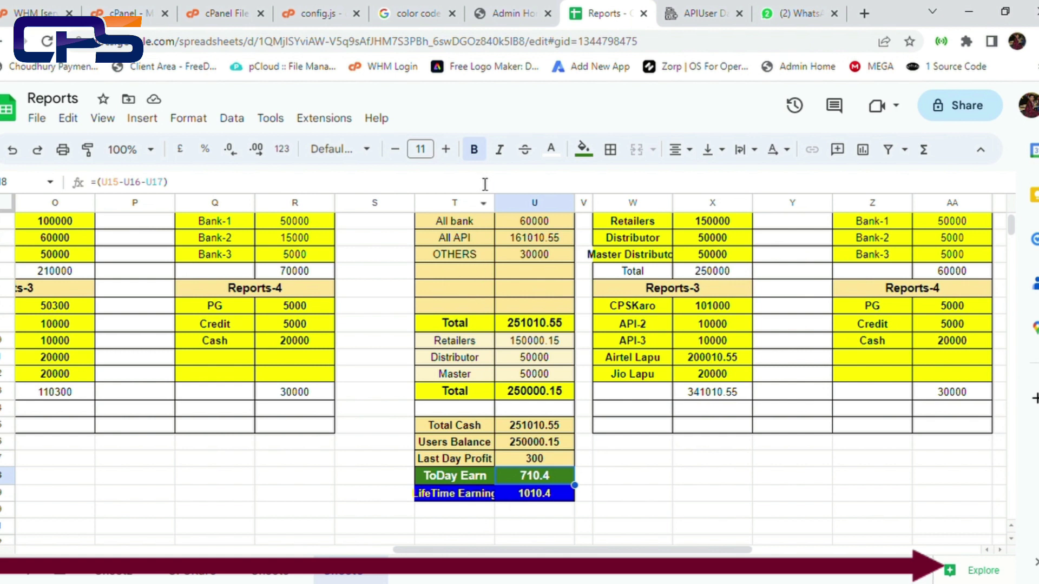
pyautogui.moveTo(494, 205); pyautogui.dragTo(506, 204)
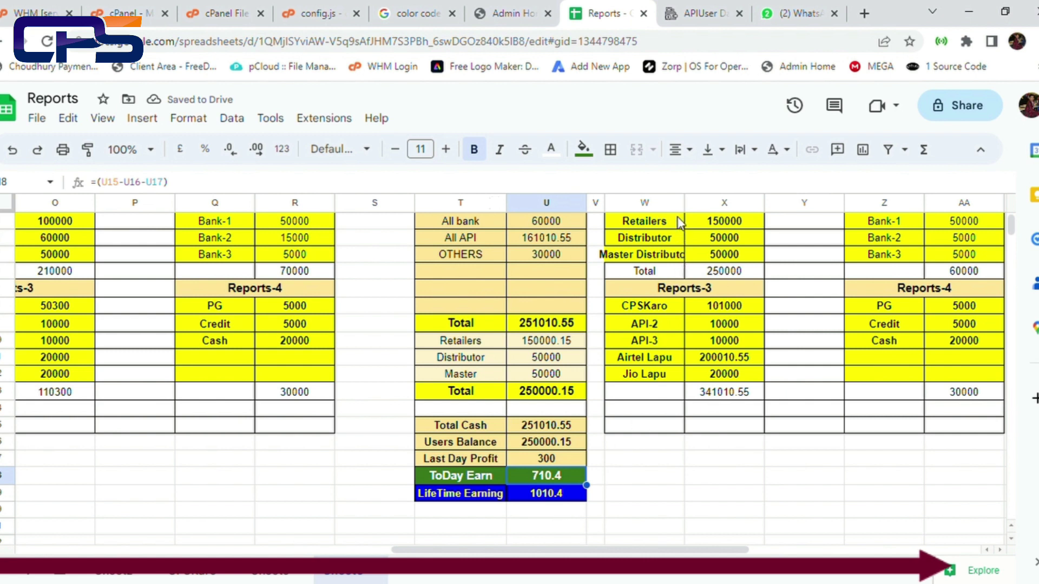
pyautogui.moveTo(685, 204); pyautogui.dragTo(702, 205)
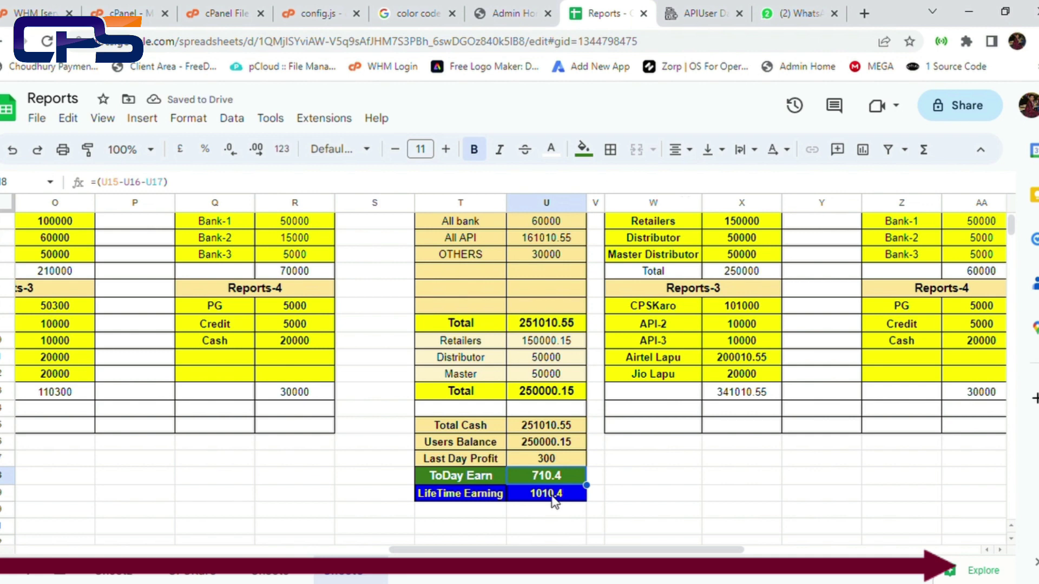
# Step: Change the Distributor amount in the 20 May 2023 Reports-1 table to 51000
pyautogui.scroll(2, 555, 500)
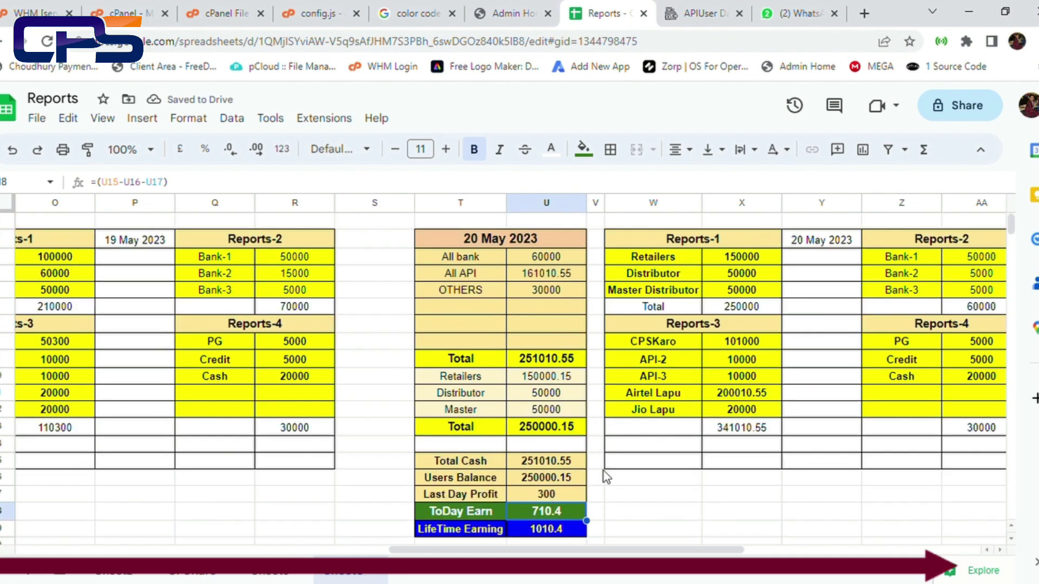
pyautogui.click(744, 276)
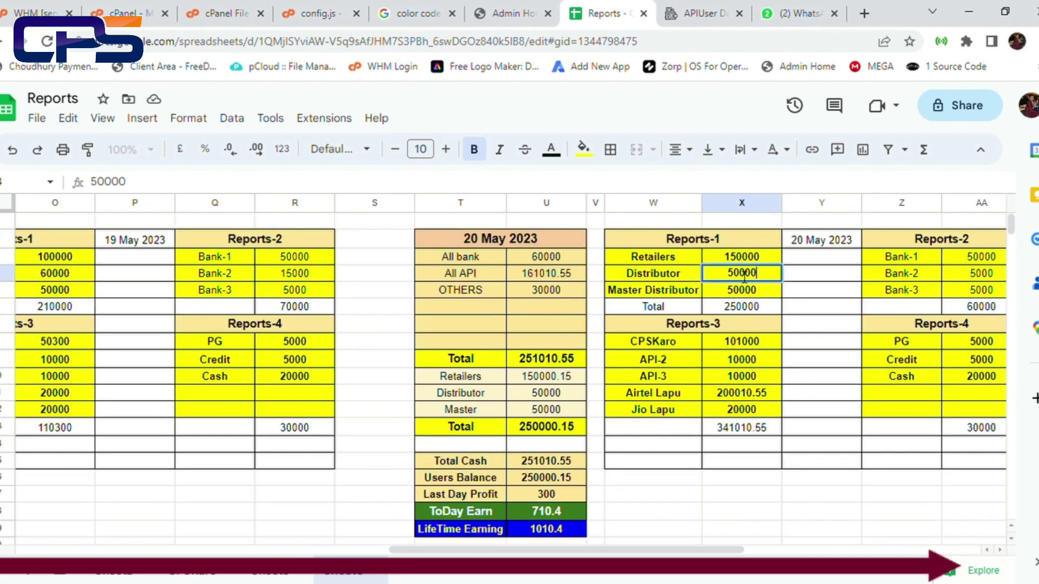
pyautogui.doubleClick(739, 273)
pyautogui.press('BackSpace')
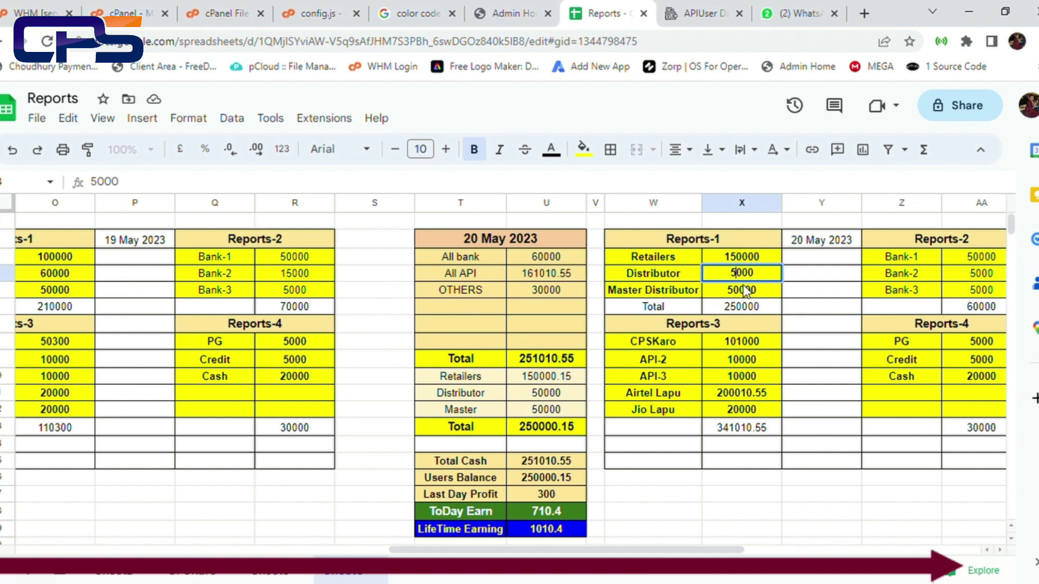
pyautogui.write('1')
pyautogui.click(803, 297)
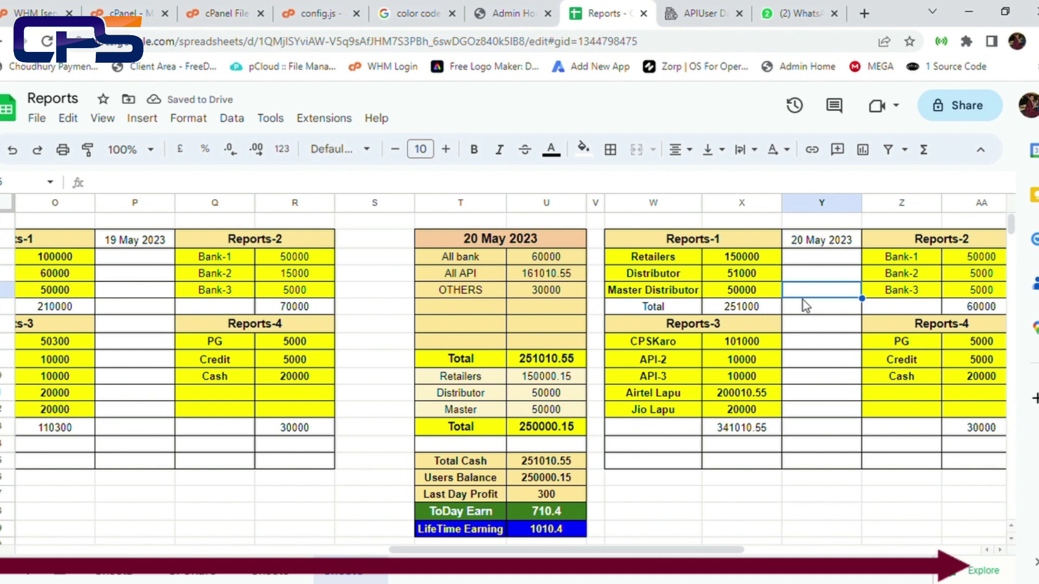
# Step: Change the Distributor amount in the 20 May 2023 balance block to 51000 and review the block's ToDay Earn and LifeTime Earning results
pyautogui.click(552, 394)
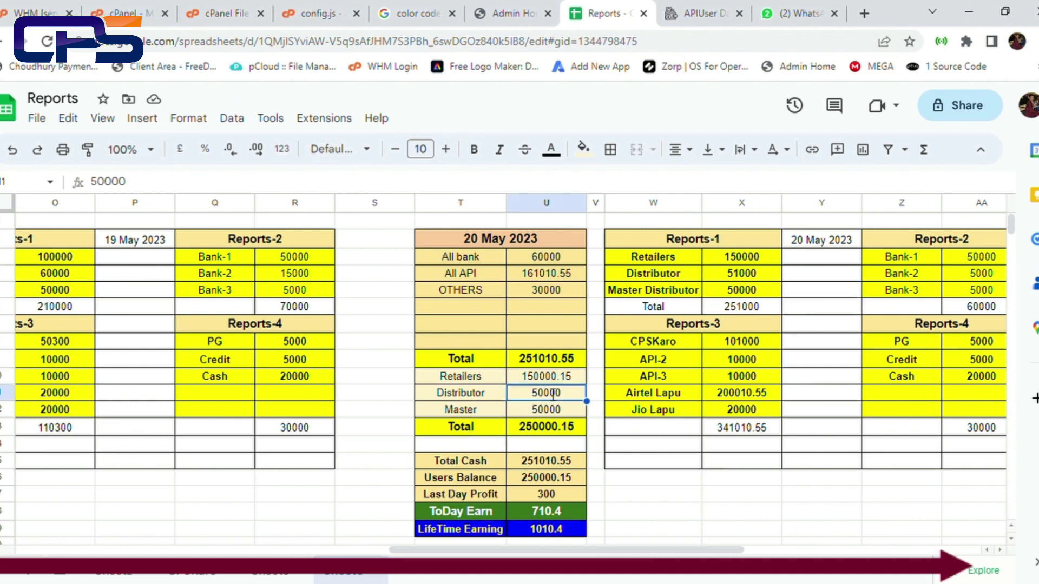
pyautogui.doubleClick(553, 394)
pyautogui.click(547, 395)
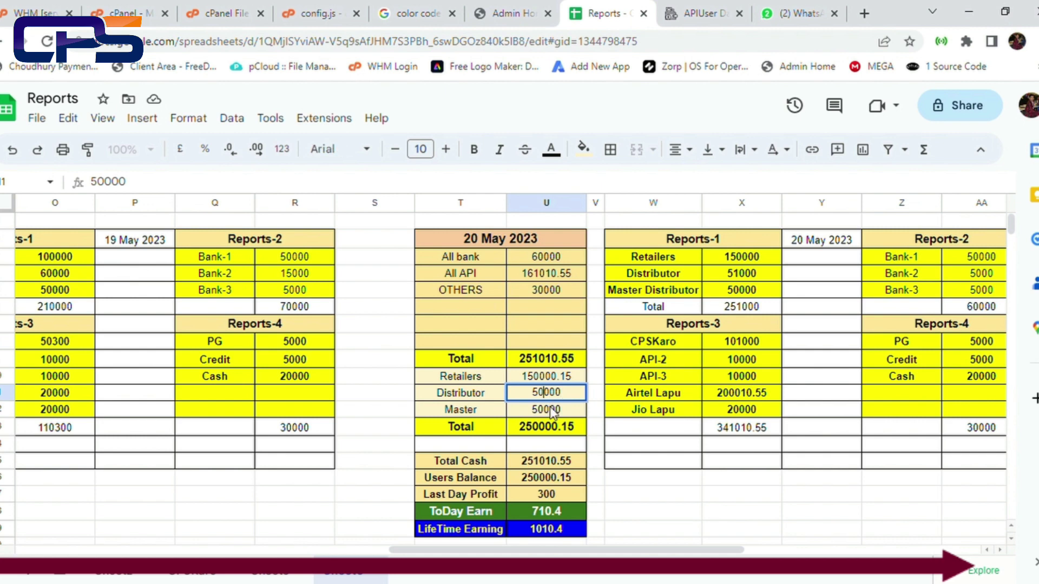
pyautogui.press('BackSpace')
pyautogui.write('1')
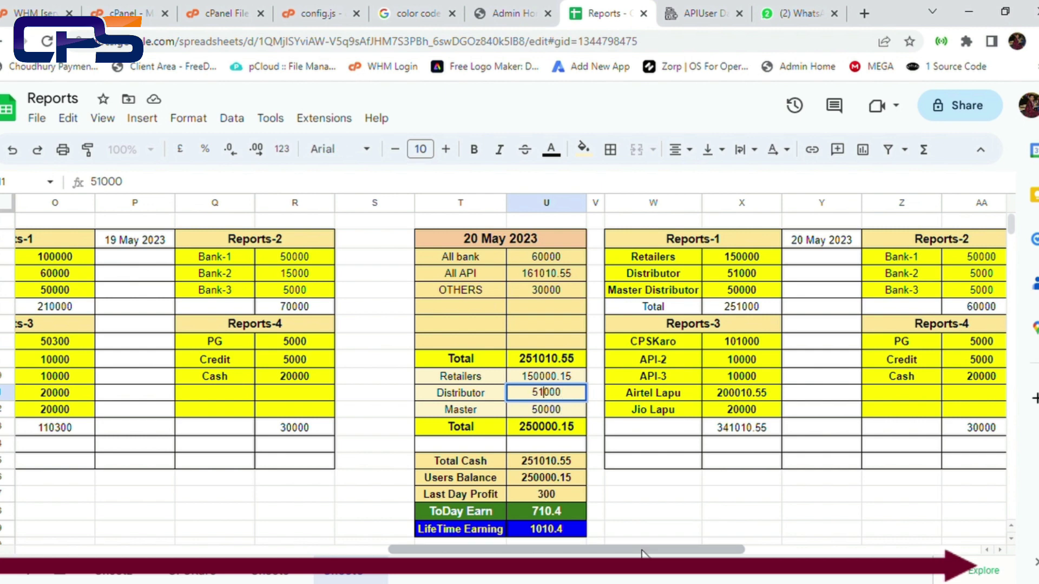
pyautogui.click(667, 512)
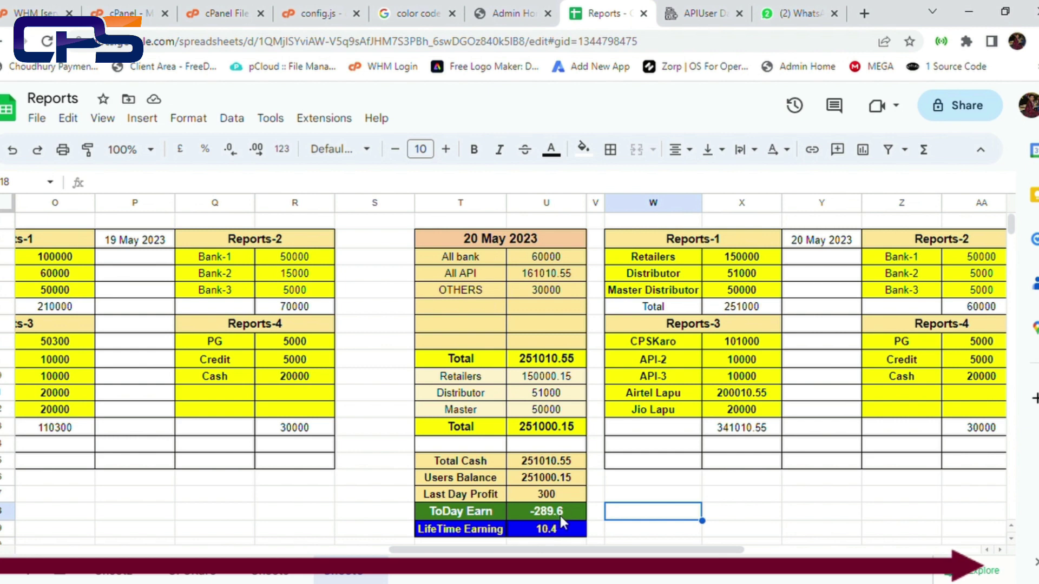
pyautogui.scroll(-2, 557, 515)
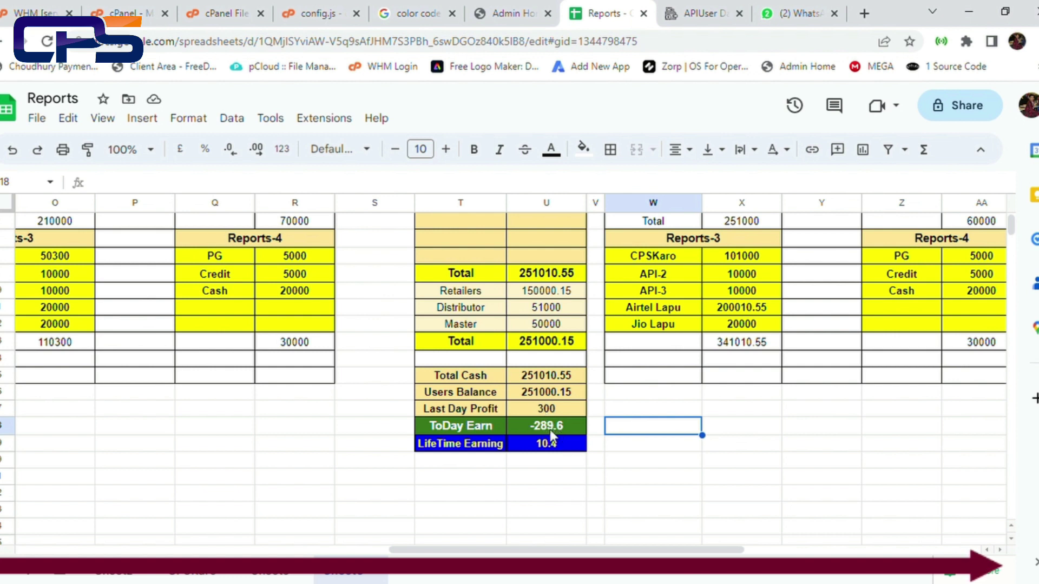
pyautogui.scroll(1, 550, 430)
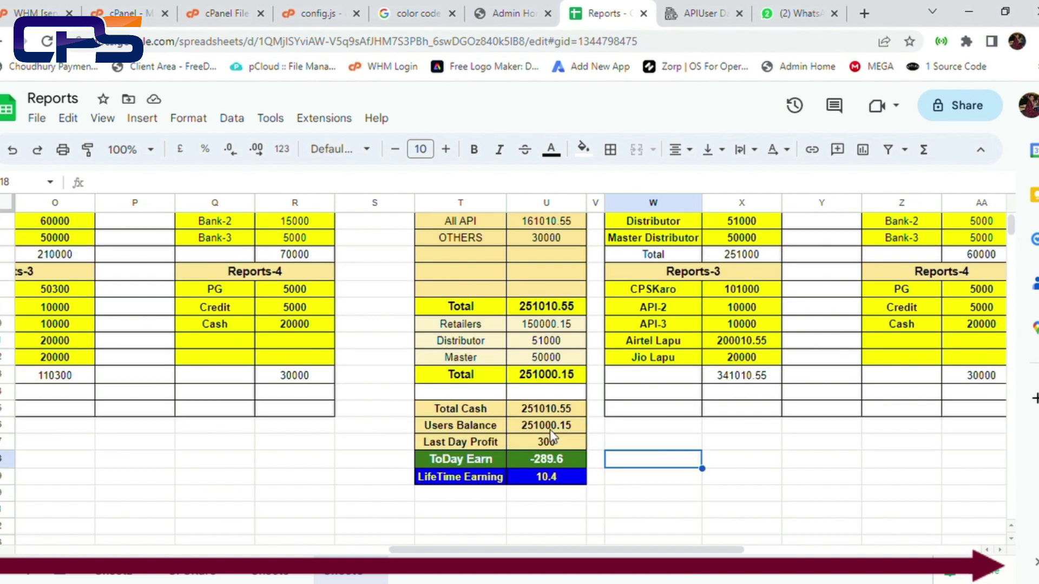